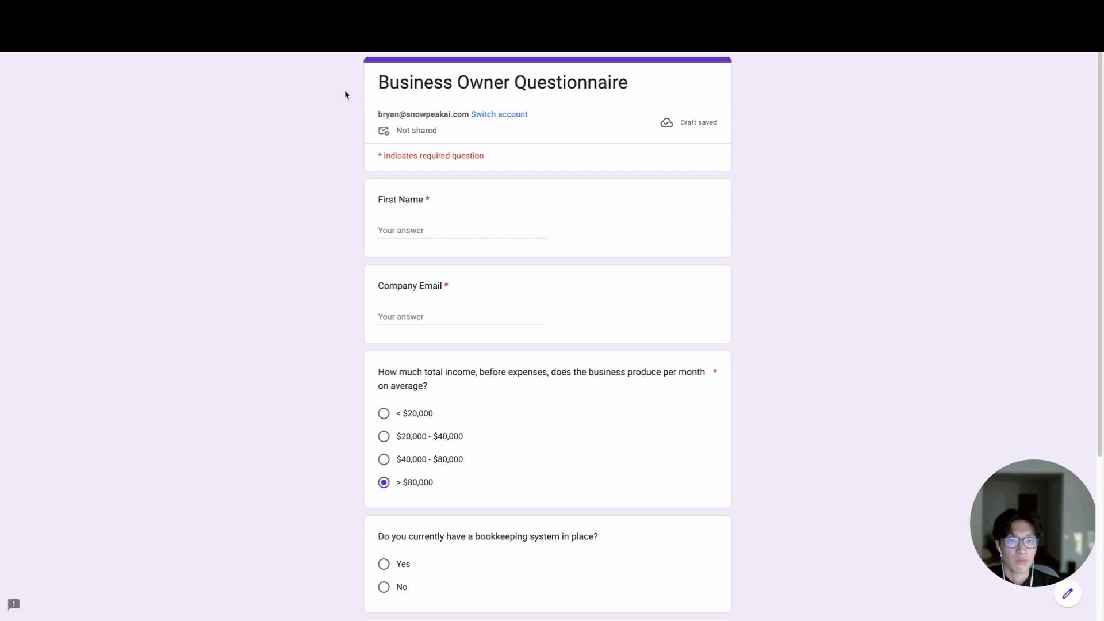
- Review the Business Owner Questionnaire form, switch to the Make scenario and run it once to wait for webhook data
scroll(397, 273, "down", 1)
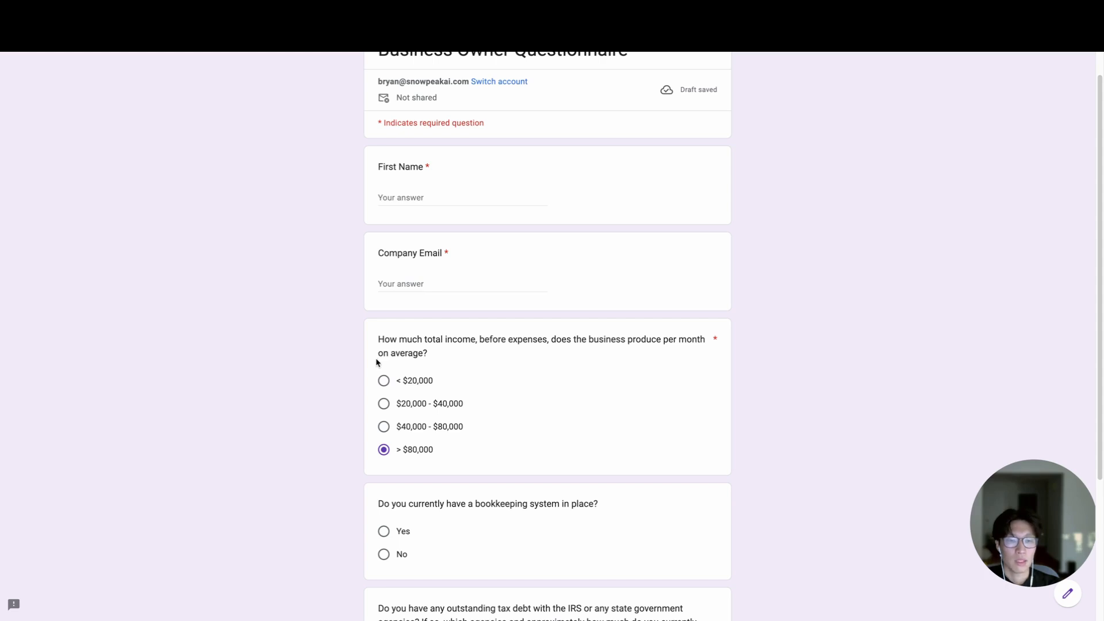
scroll(377, 362, "down", 4)
scroll(377, 362, "up", 5)
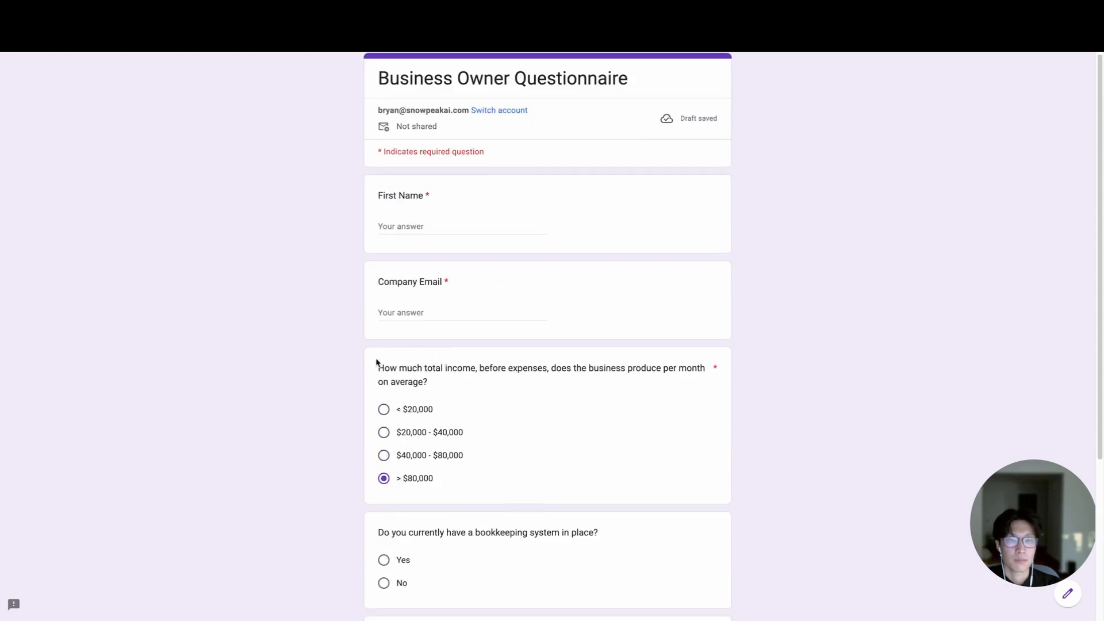
left_click(227, 14)
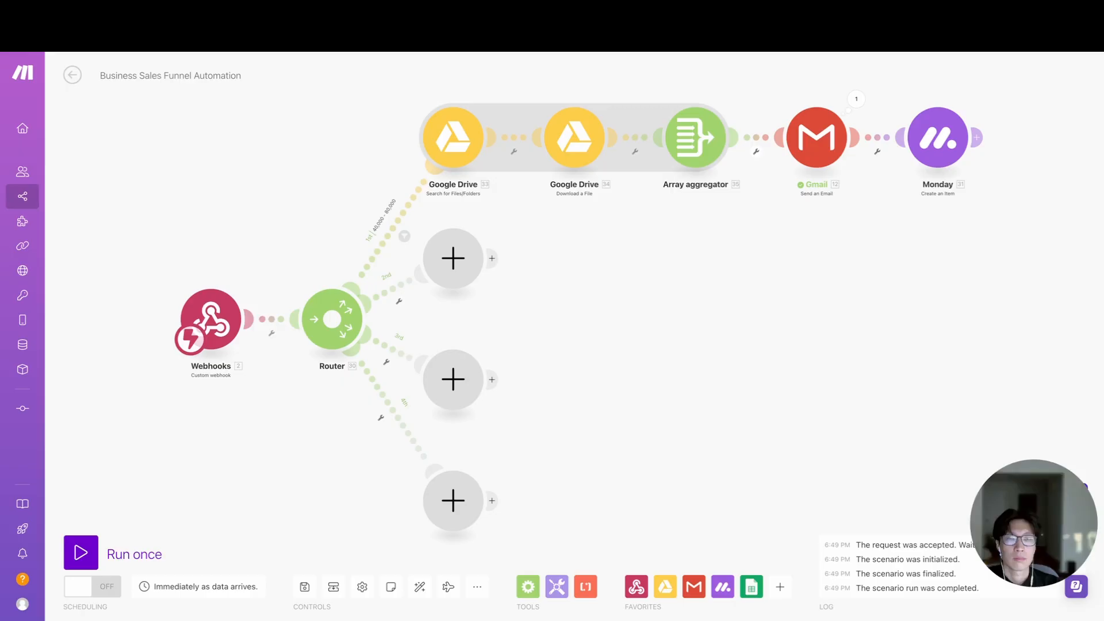
left_click(80, 552)
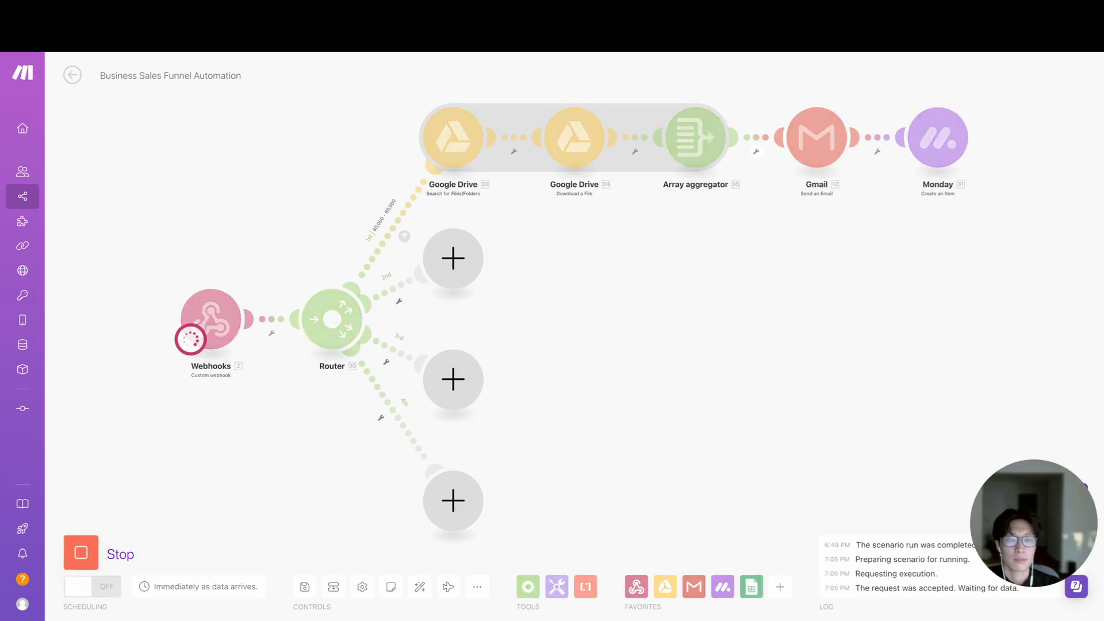
- Switch back to the questionnaire form and enter the respondent's first name and company email
left_click(350, 14)
left_click(409, 226)
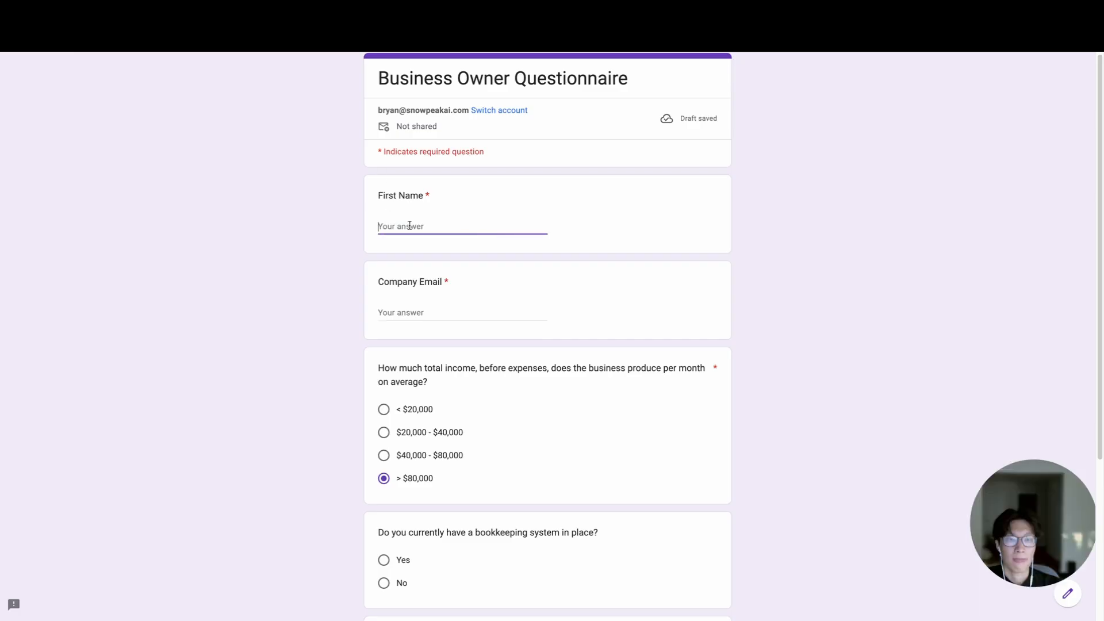
type("Bryan")
key("Tab")
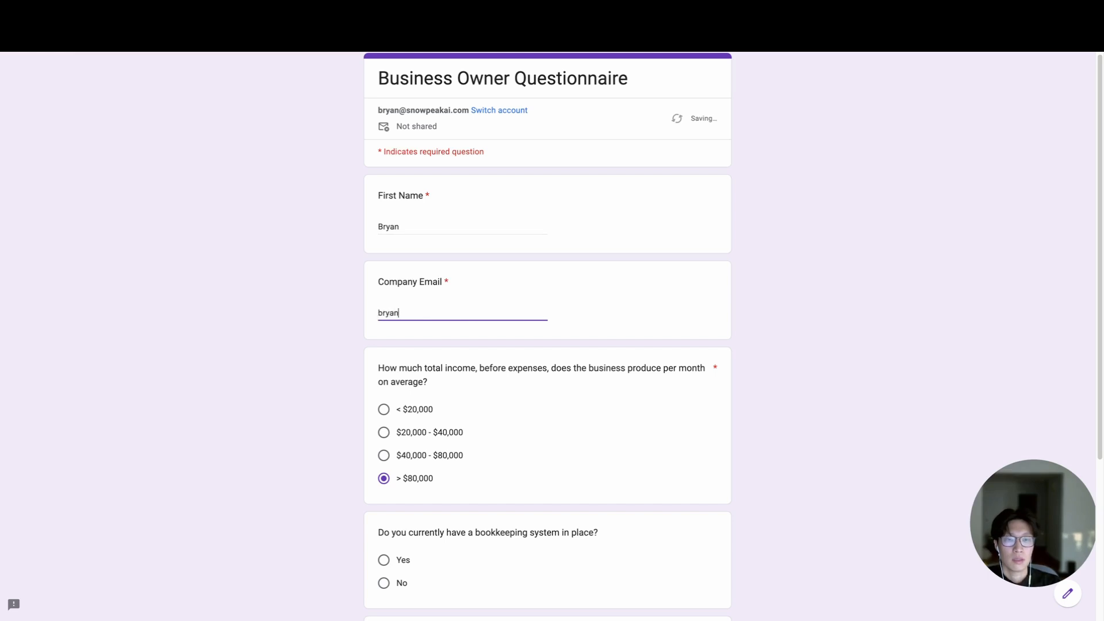
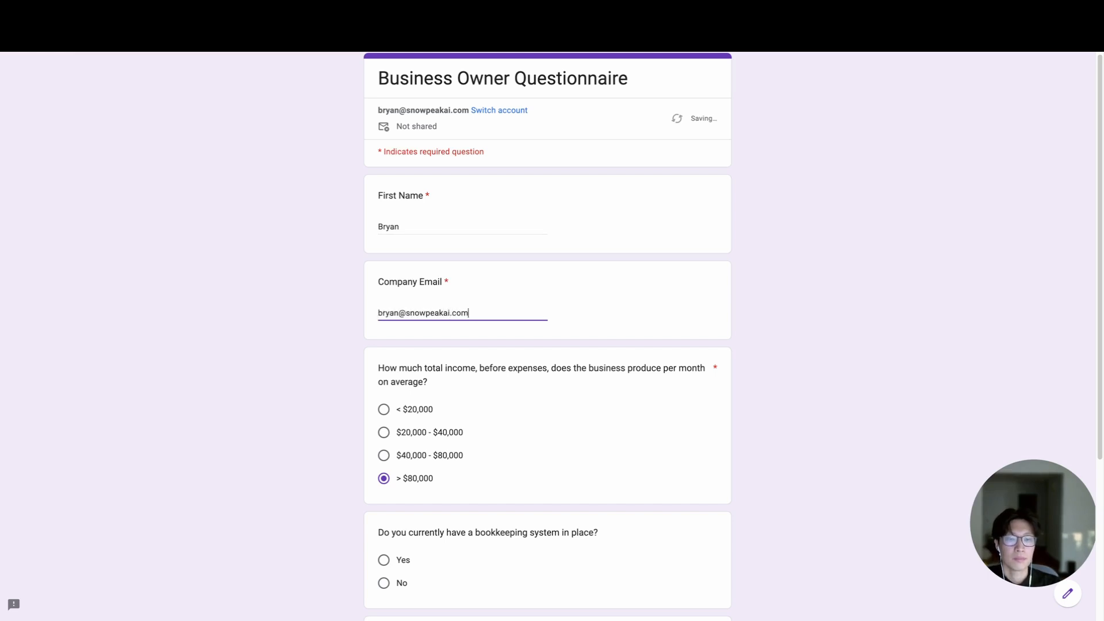
- Answer the monthly income question with $40,000 - $80,000 and the bookkeeping system question with Yes
left_click(384, 456)
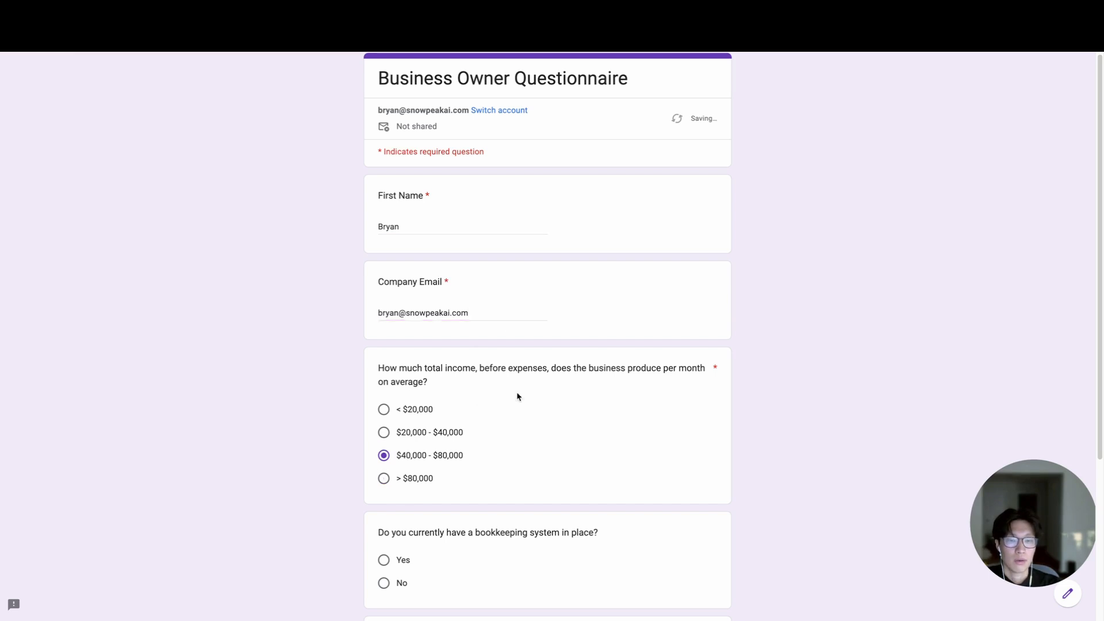
scroll(518, 395, "down", 1)
left_click(384, 492)
scroll(384, 495, "down", 2)
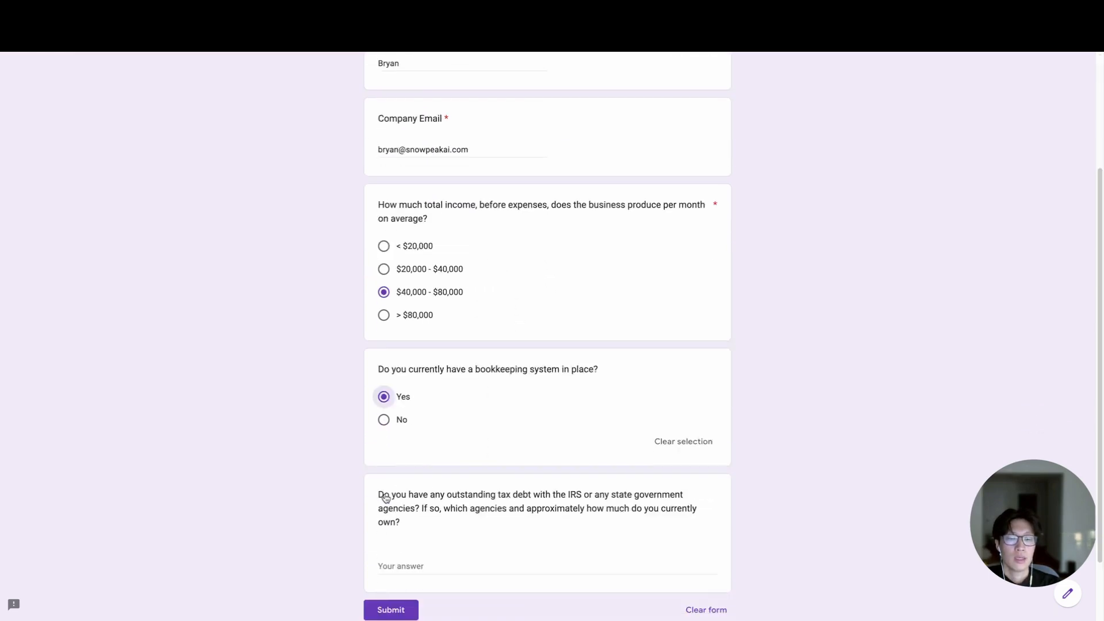
- Answer the outstanding tax debt question with "No Debt" and submit the questionnaire
left_click(413, 523)
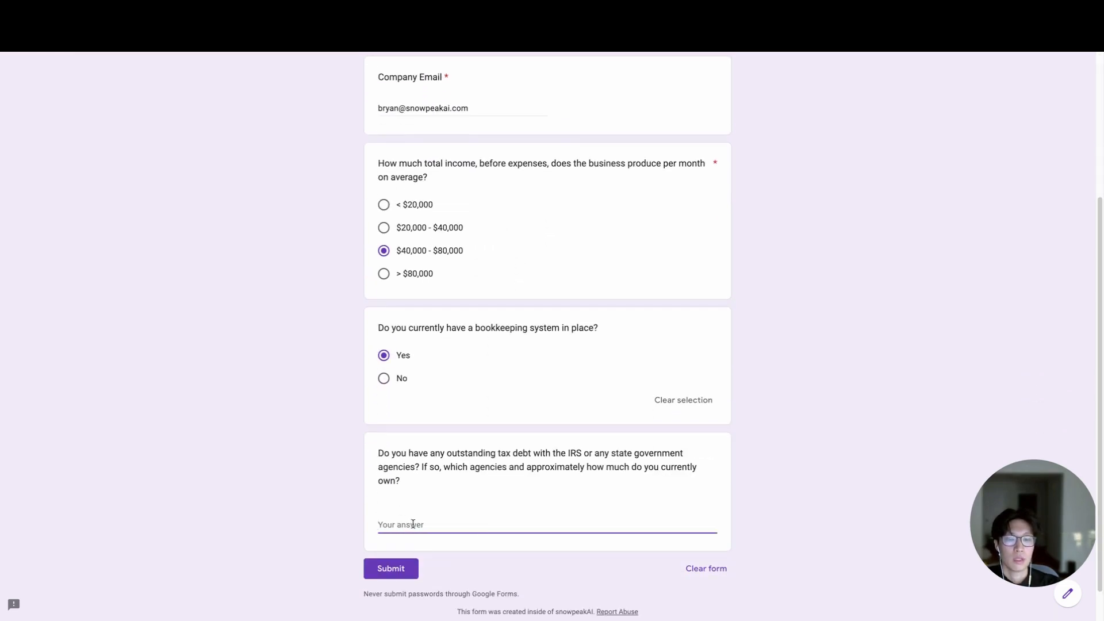
type("No Debt")
left_click(393, 573)
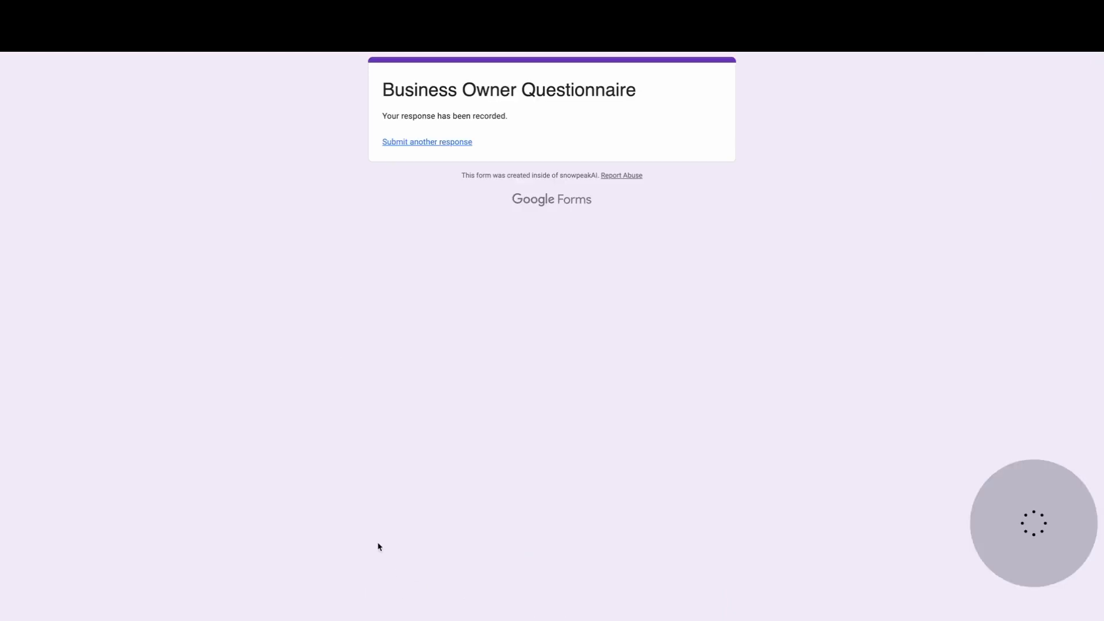
- Examine the automated "Stage 3 Business Client" email in Gmail, including the tax plan text, requested documents, portal link and attachments
left_click(249, 16)
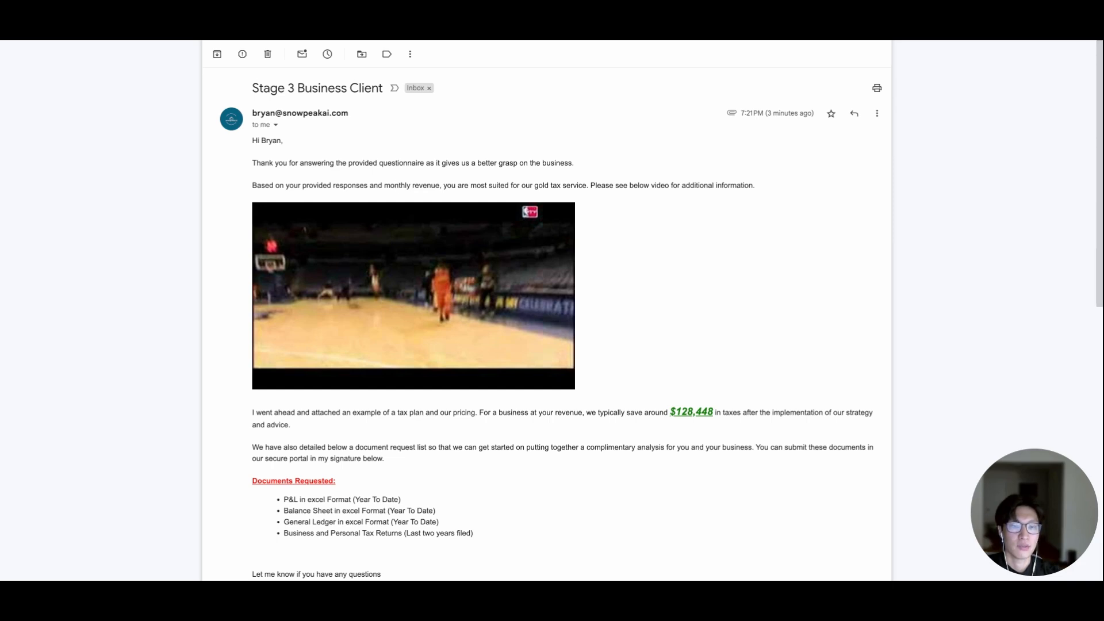
scroll(442, 290, "down", 1)
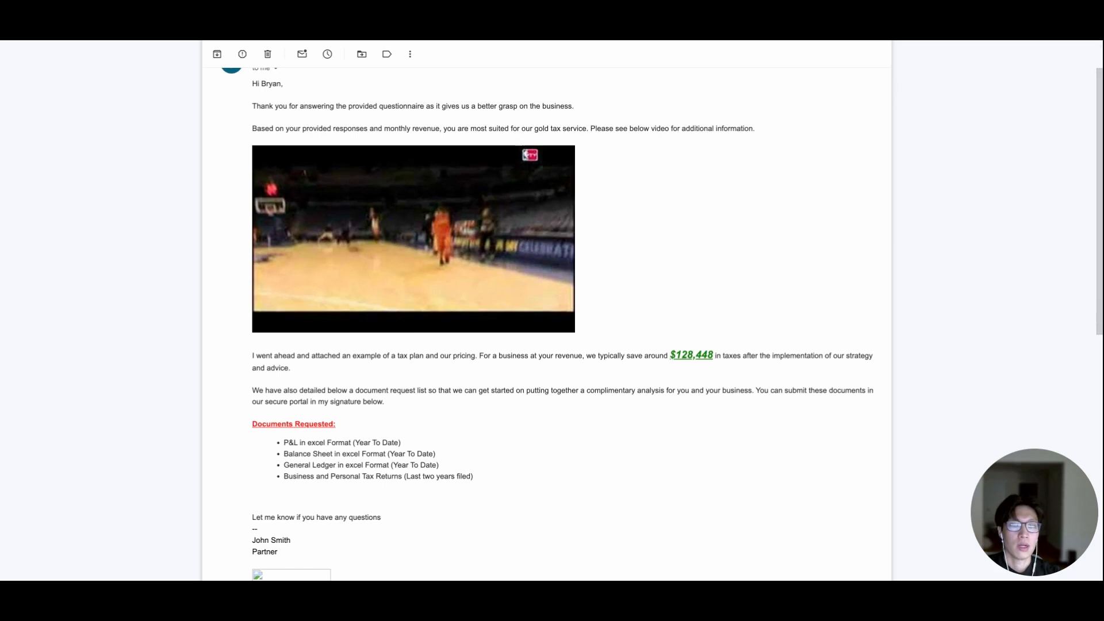
scroll(547, 322, "down", 1)
scroll(546, 322, "down", 1)
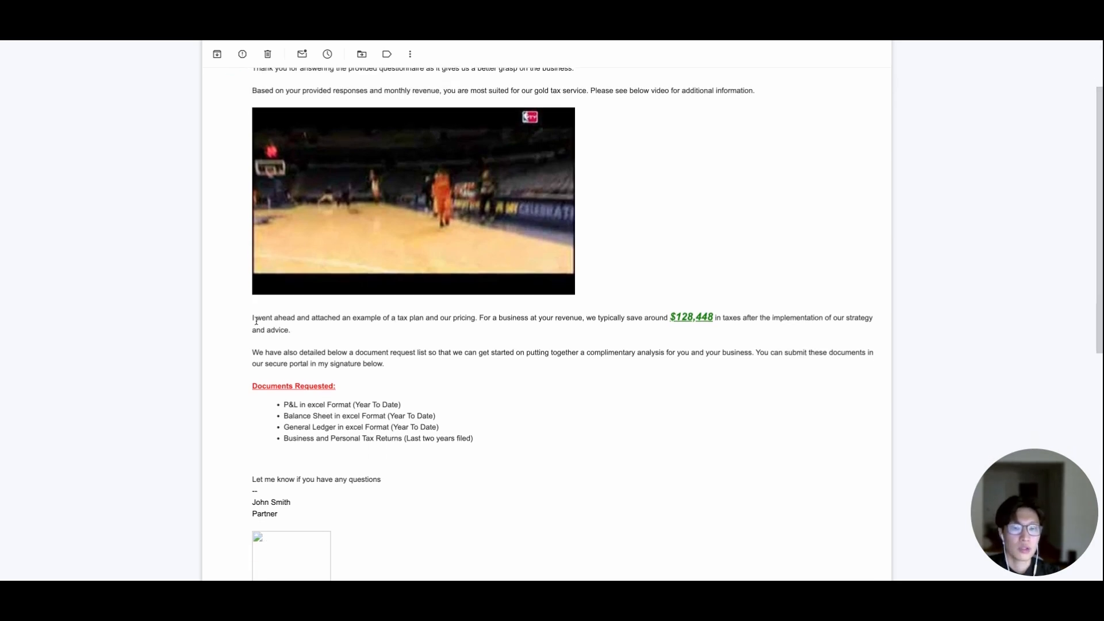
left_click_drag(257, 320, 475, 319)
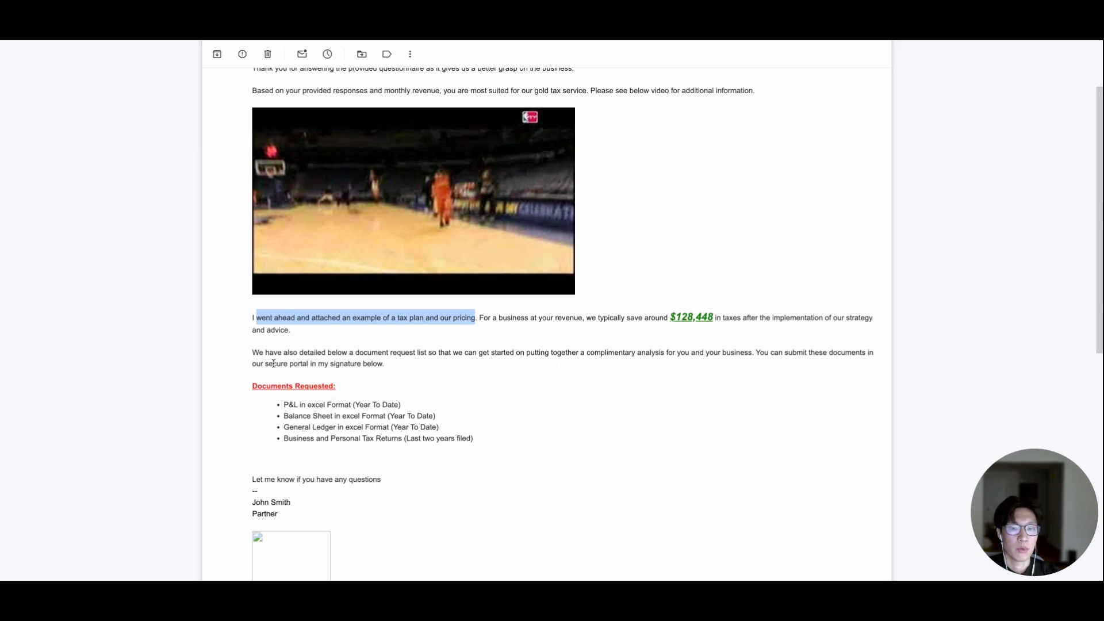
left_click_drag(274, 363, 364, 373)
scroll(414, 362, "down", 1)
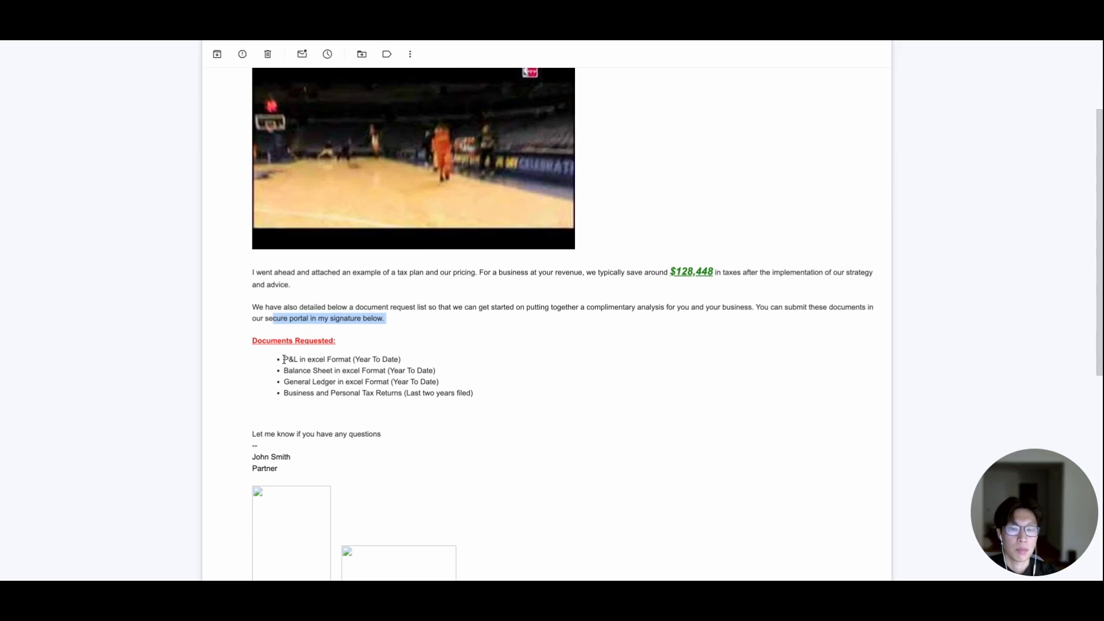
scroll(347, 372, "down", 1)
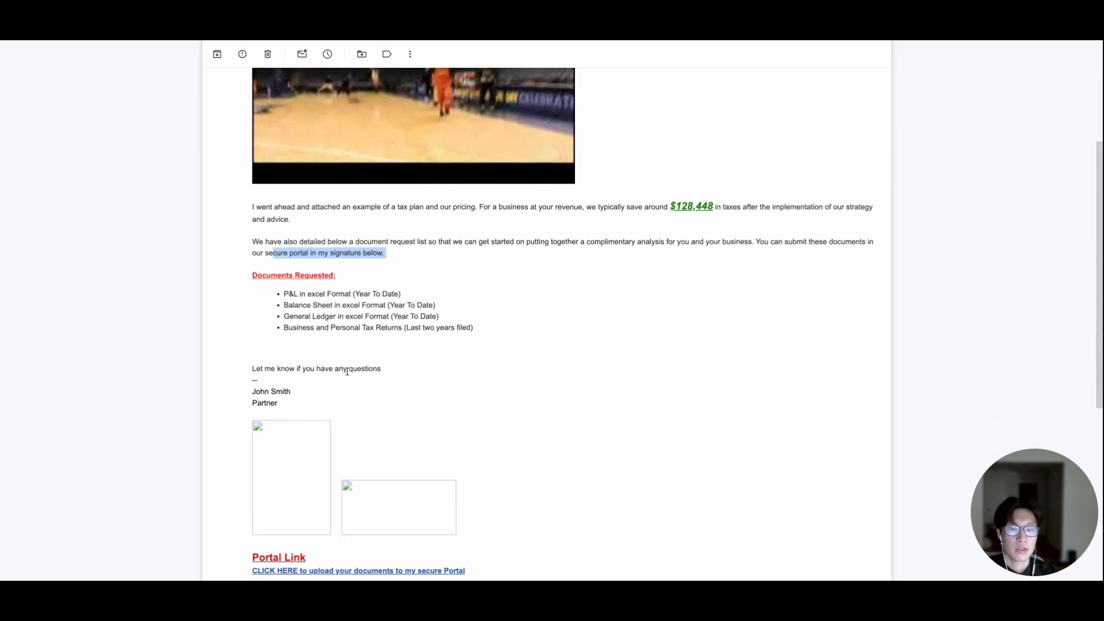
scroll(276, 396, "down", 1)
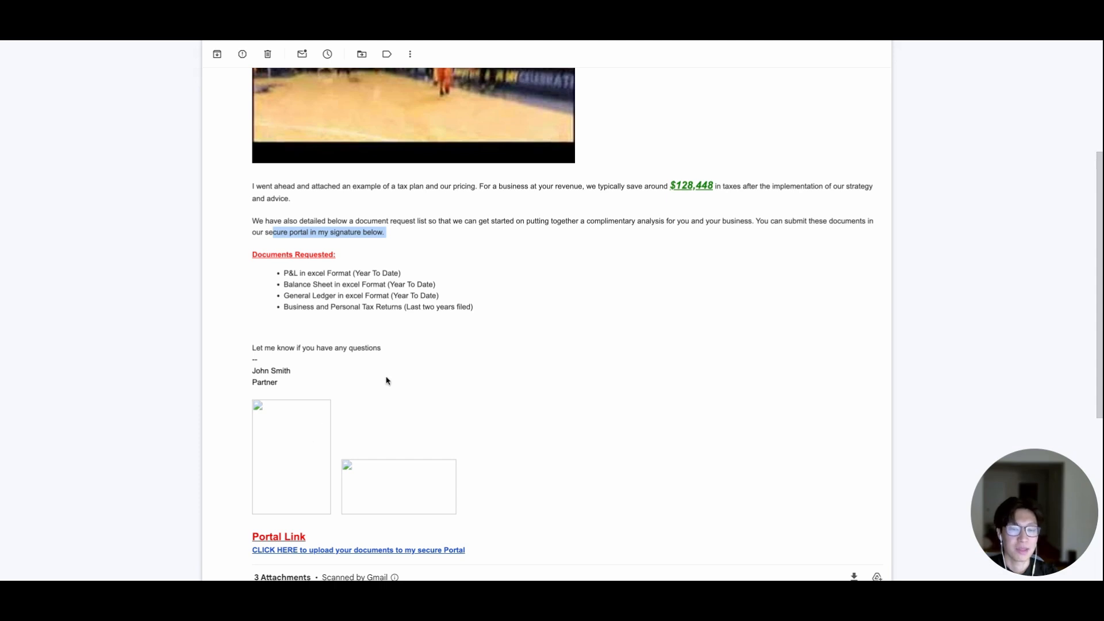
scroll(387, 381, "down", 2)
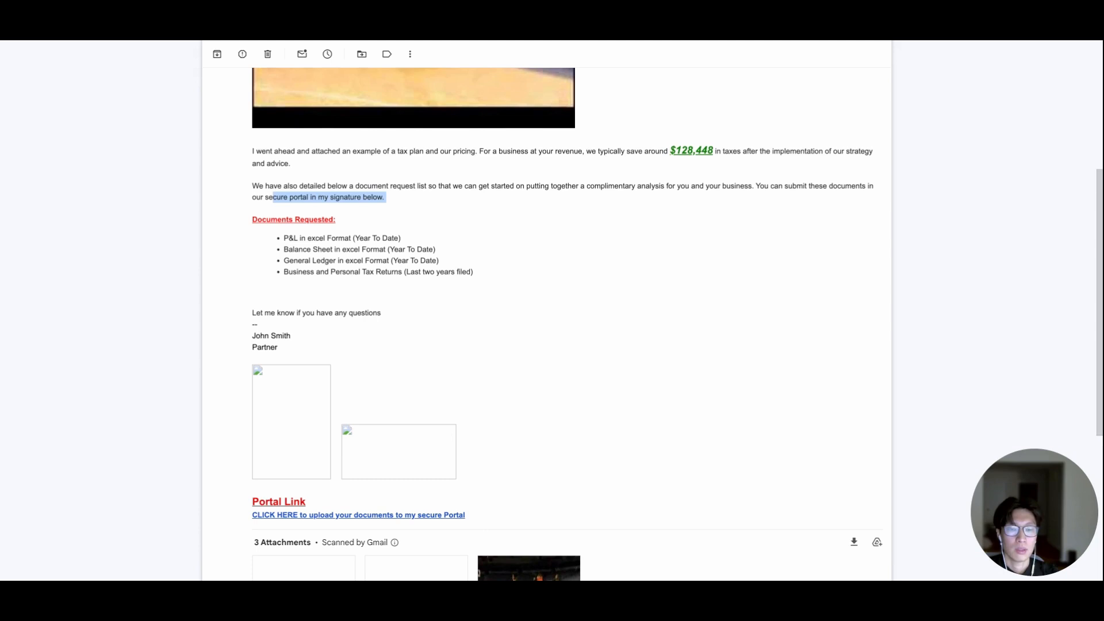
scroll(476, 520, "down", 1)
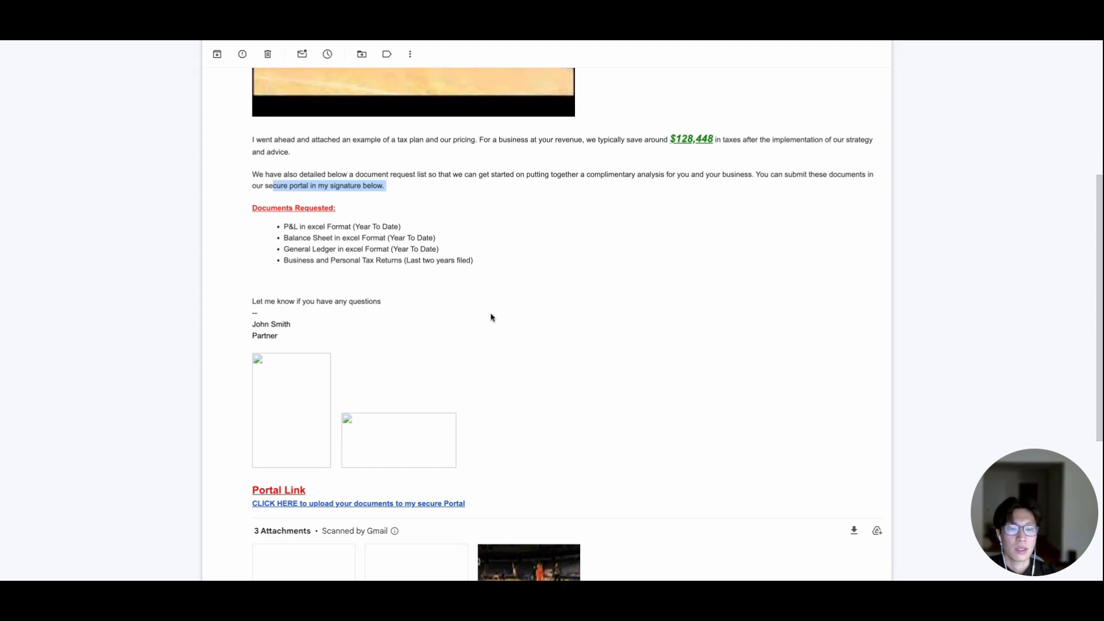
scroll(491, 317, "down", 2)
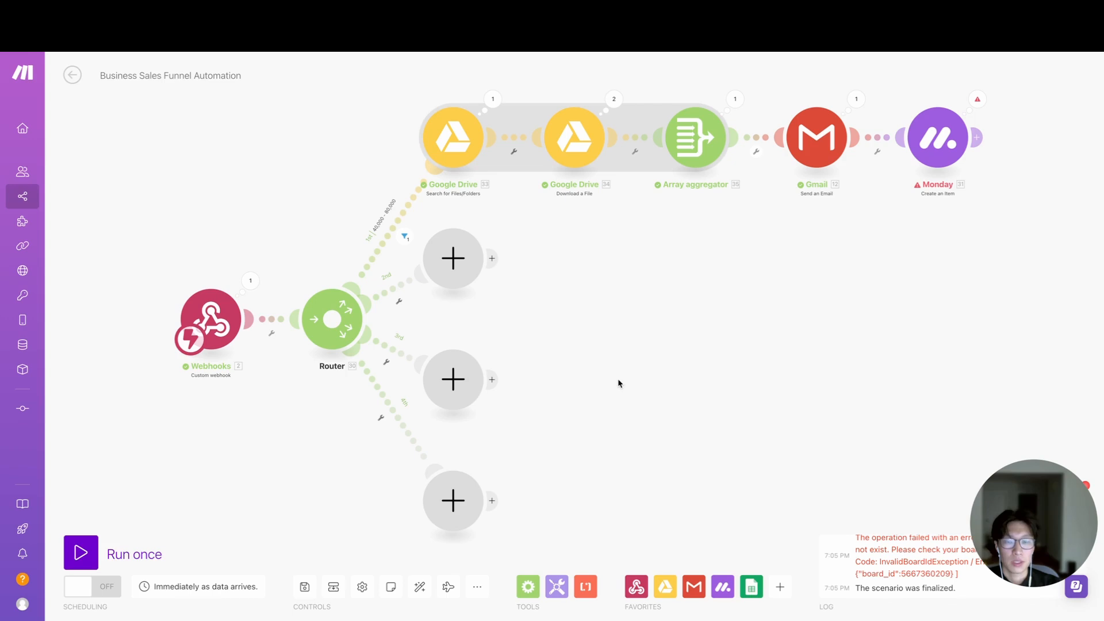
- Add a Custom webhook module below the existing trigger in the Make scenario and create a webhook named My gateway-webhook webhook
right_click(172, 425)
left_click(185, 436)
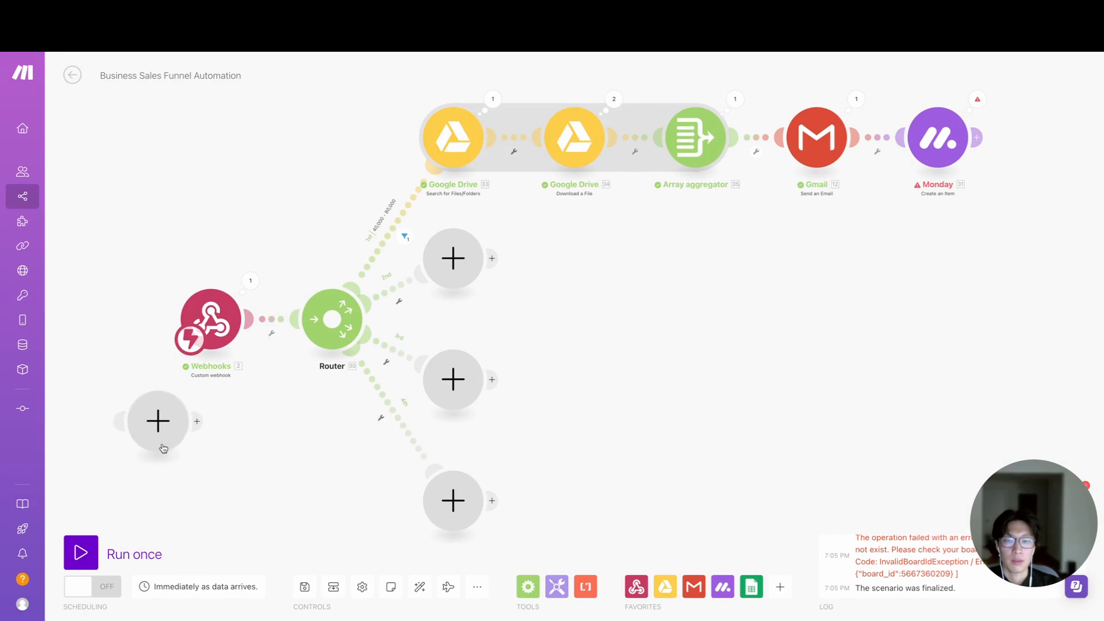
left_click(163, 449)
type("webhook")
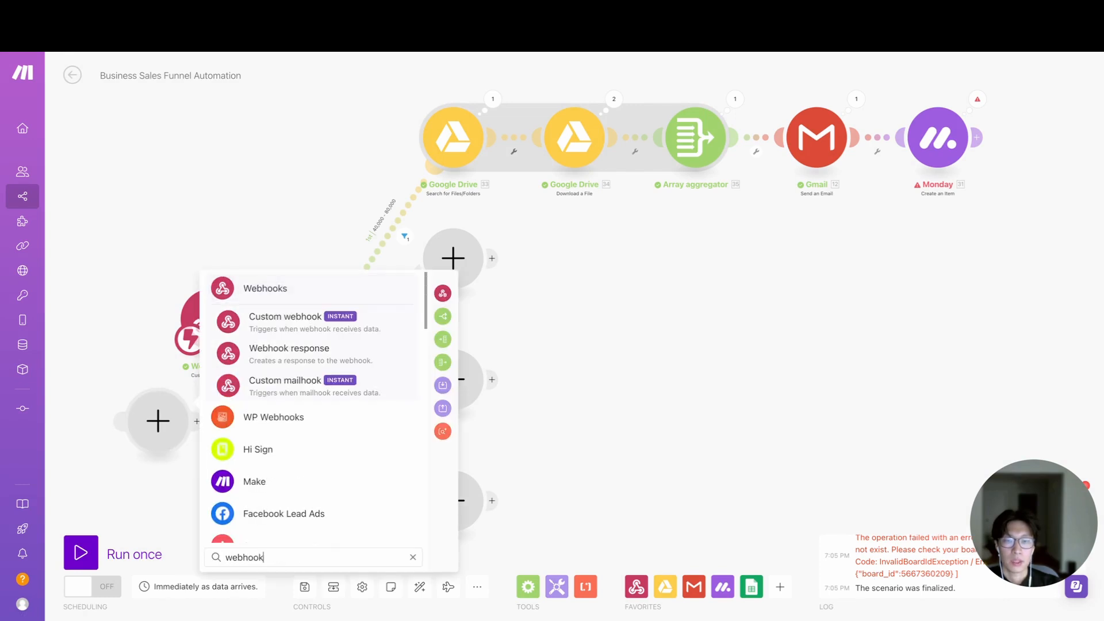
left_click(291, 317)
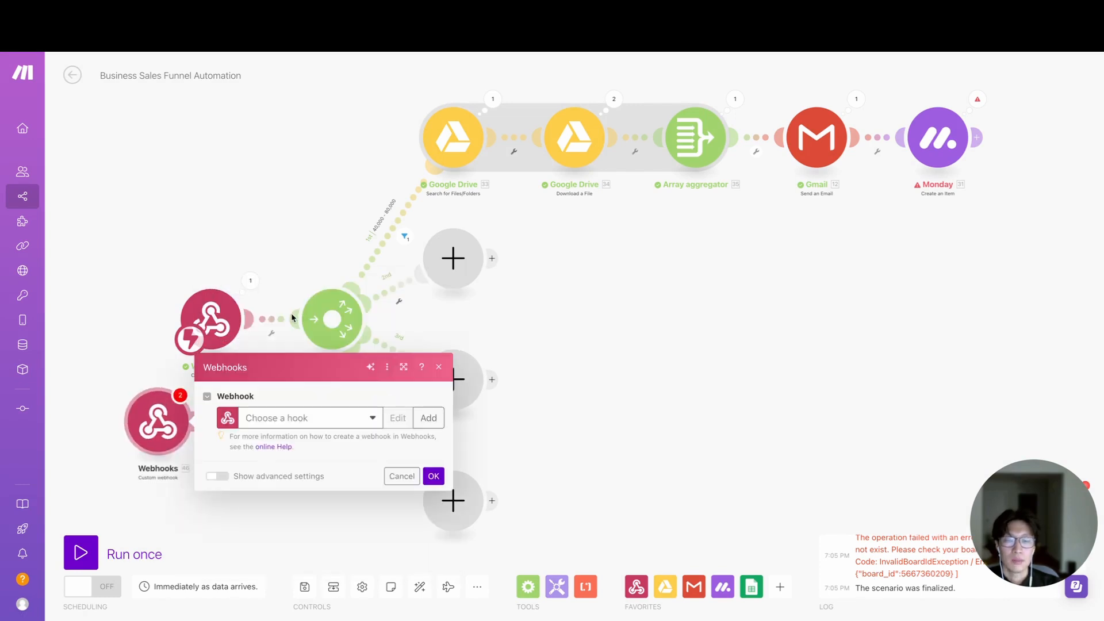
left_click(435, 418)
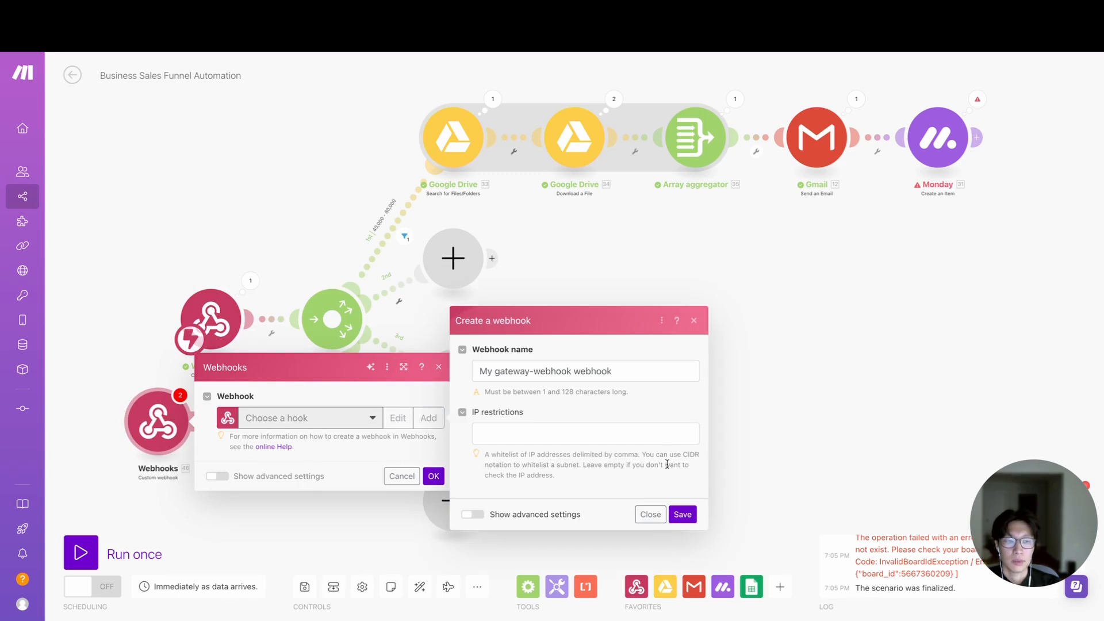
left_click(682, 515)
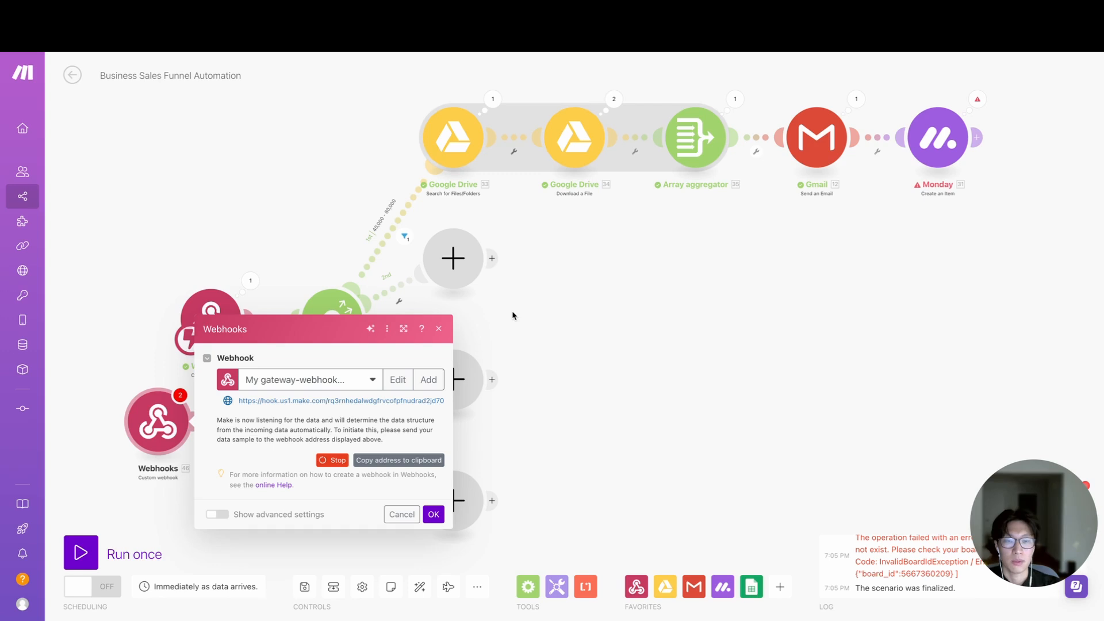
- Close the new webhook's settings and delete the extra Webhooks module from the scenario
left_click(438, 329)
right_click(154, 432)
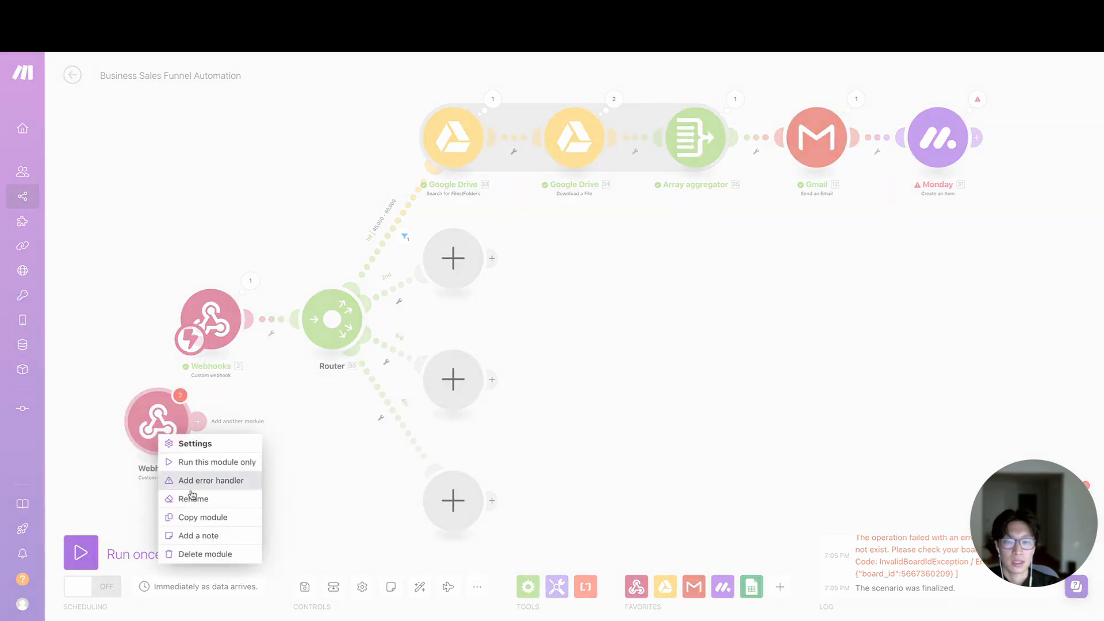
left_click(202, 553)
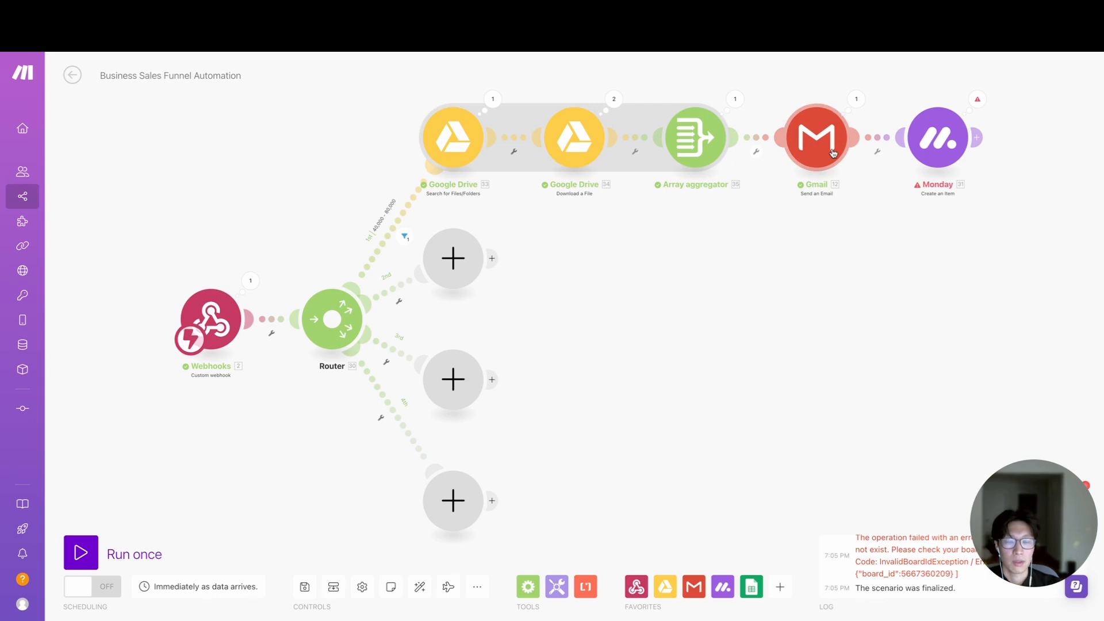
- Set up a filter on the router's second route and label it <20,000
left_click(398, 294)
left_click(463, 201)
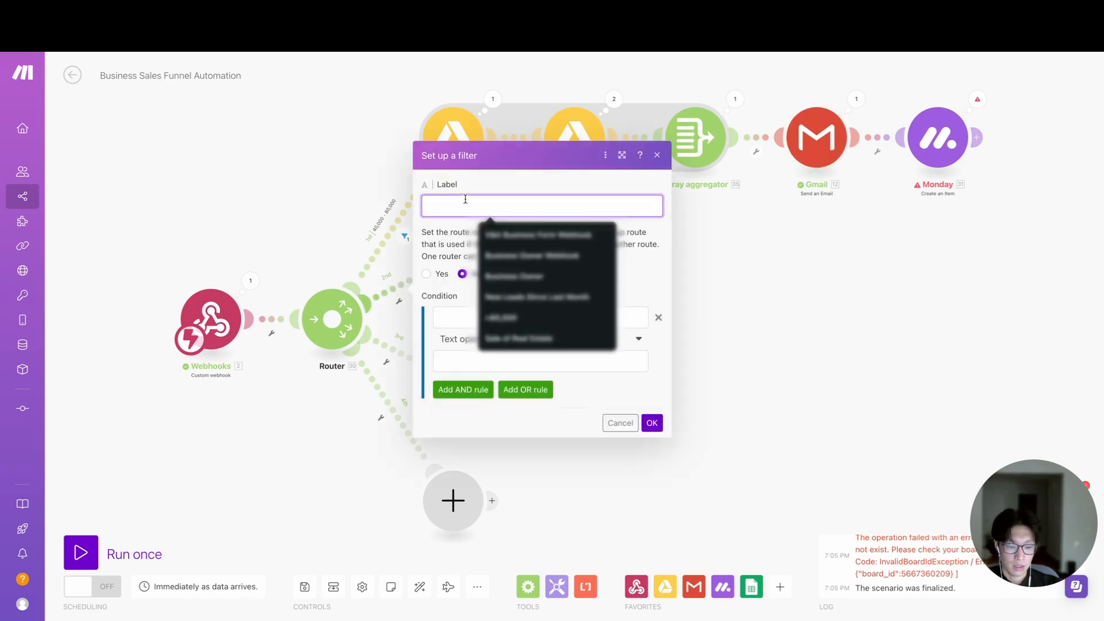
type("<20m")
key("BackSpace")
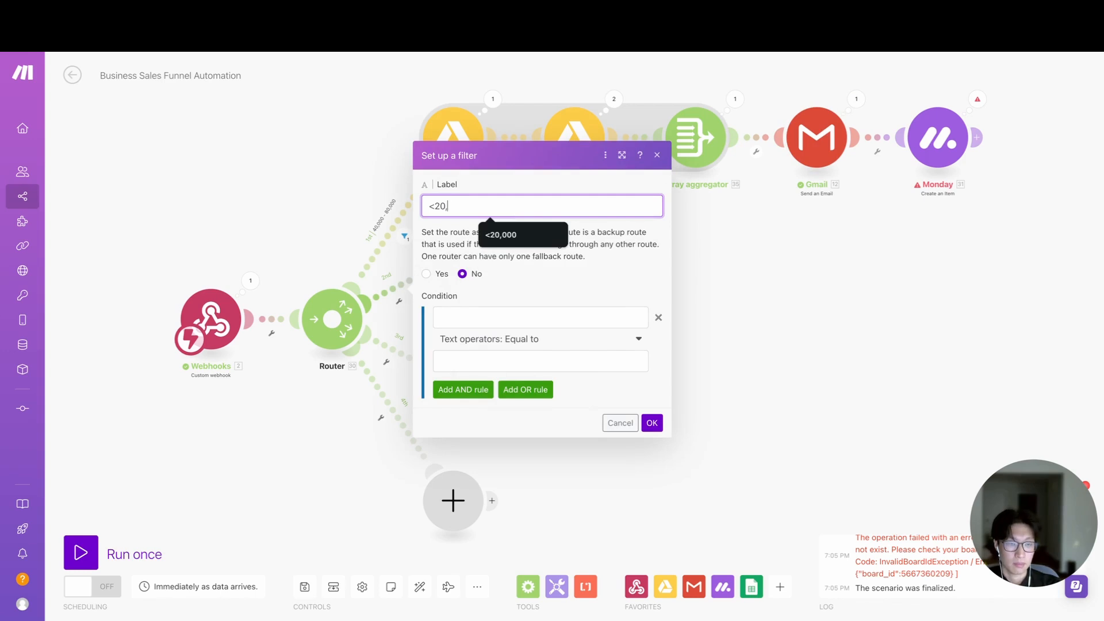
type(",000")
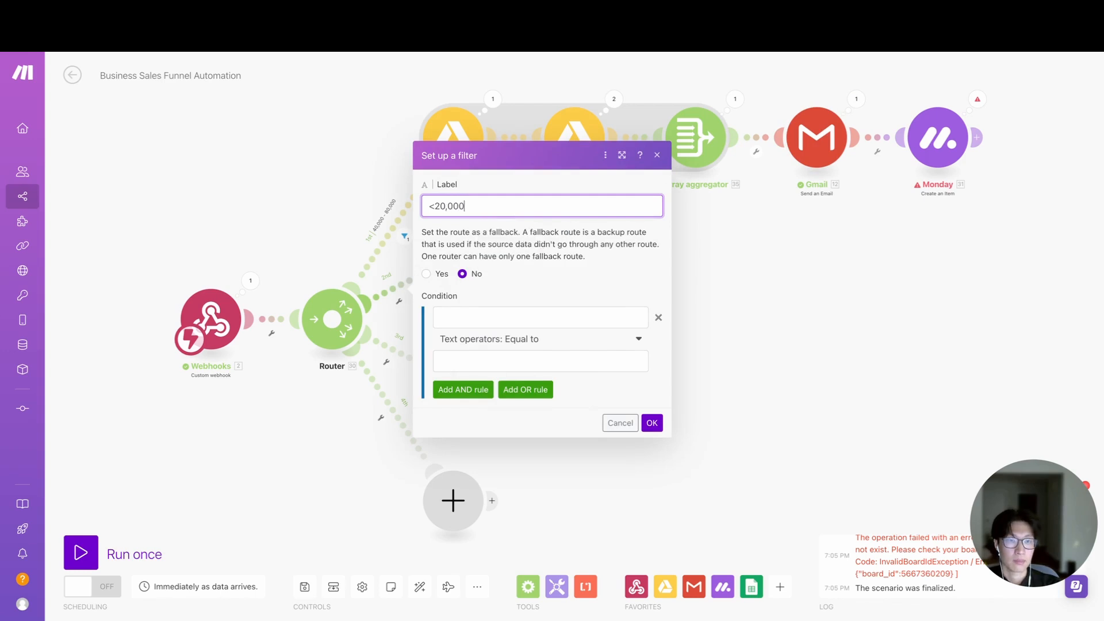
- Define the filter condition by comparing the webhook's average monthly total income before expenses question with the value < $20,000
left_click(490, 318)
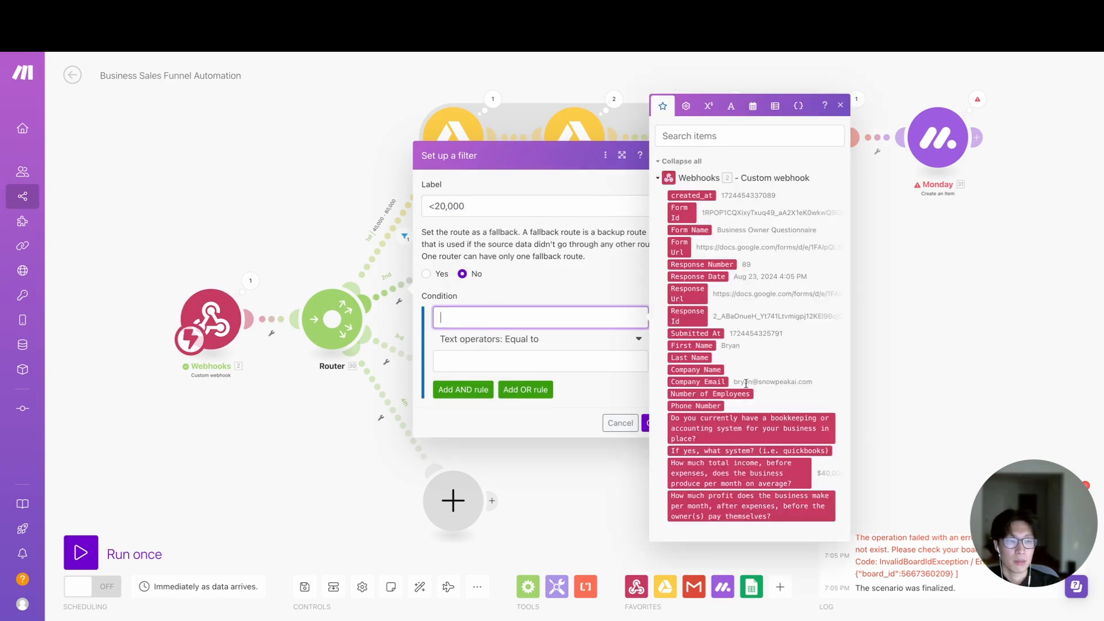
left_click(757, 476)
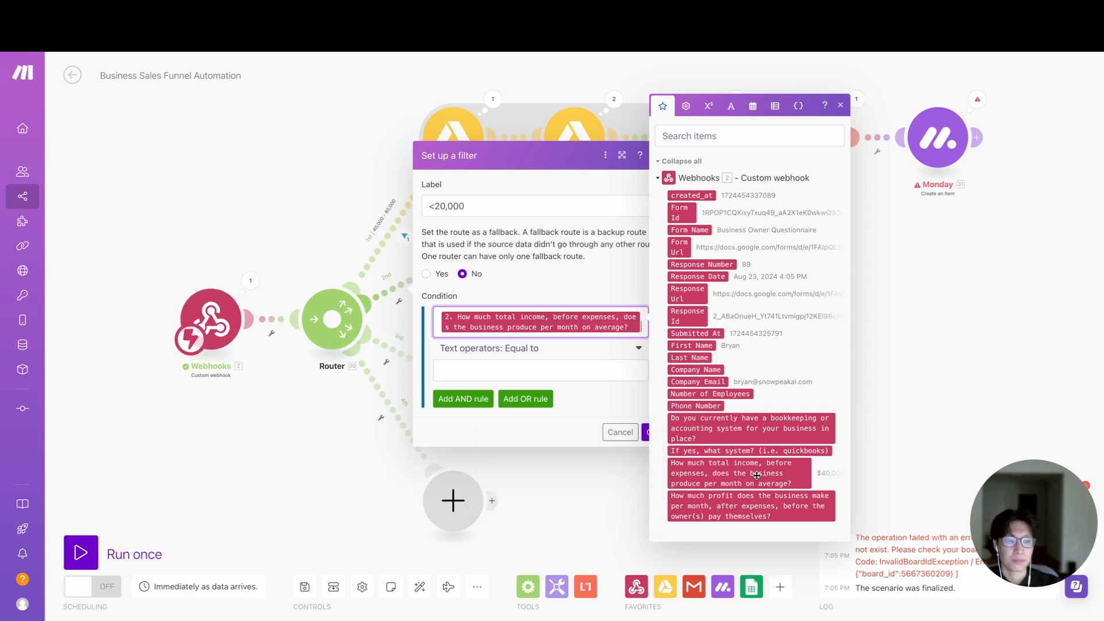
left_click(578, 375)
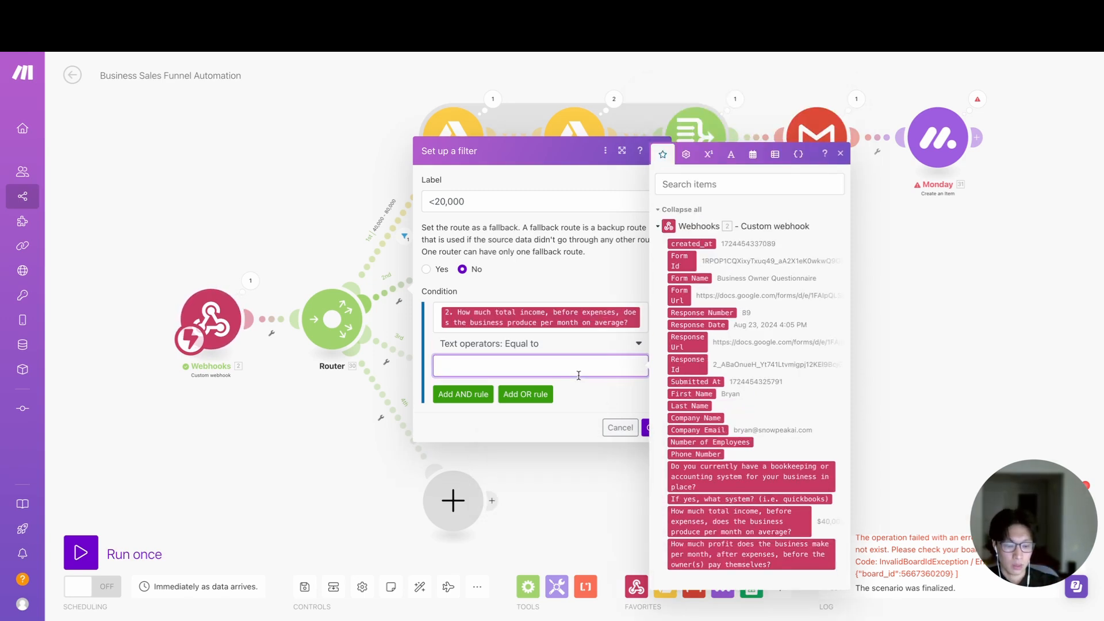
type("< ")
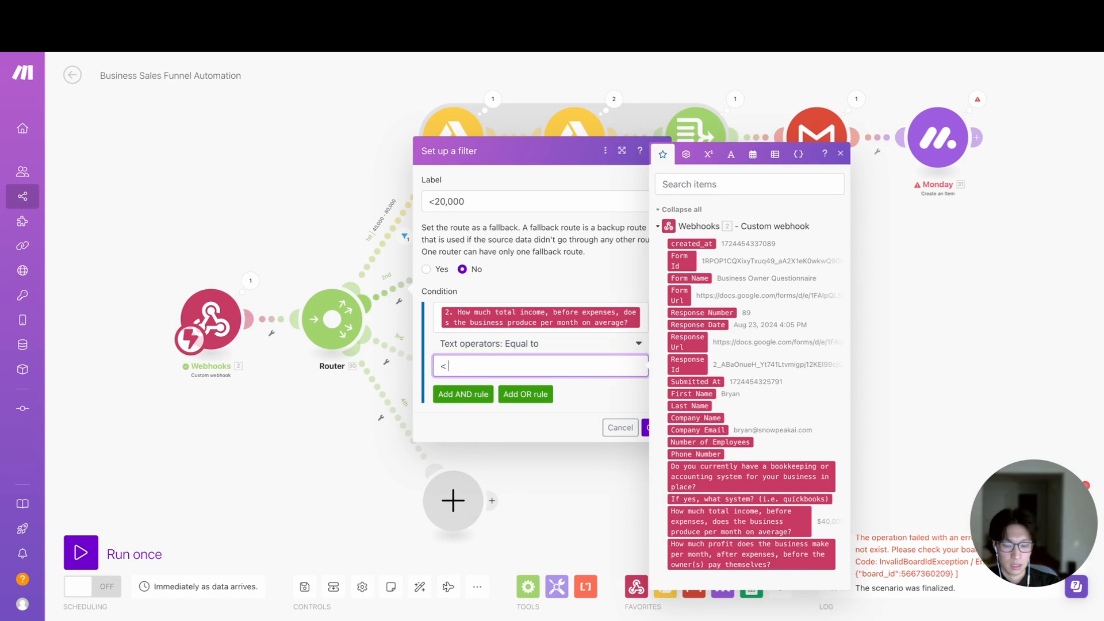
type("$")
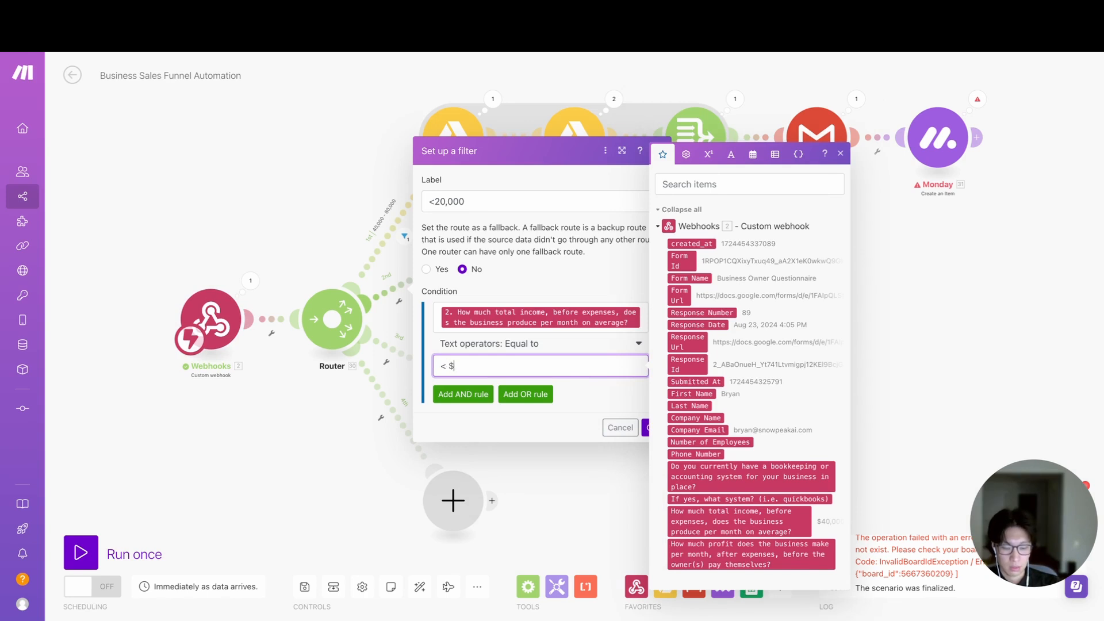
type("20,000")
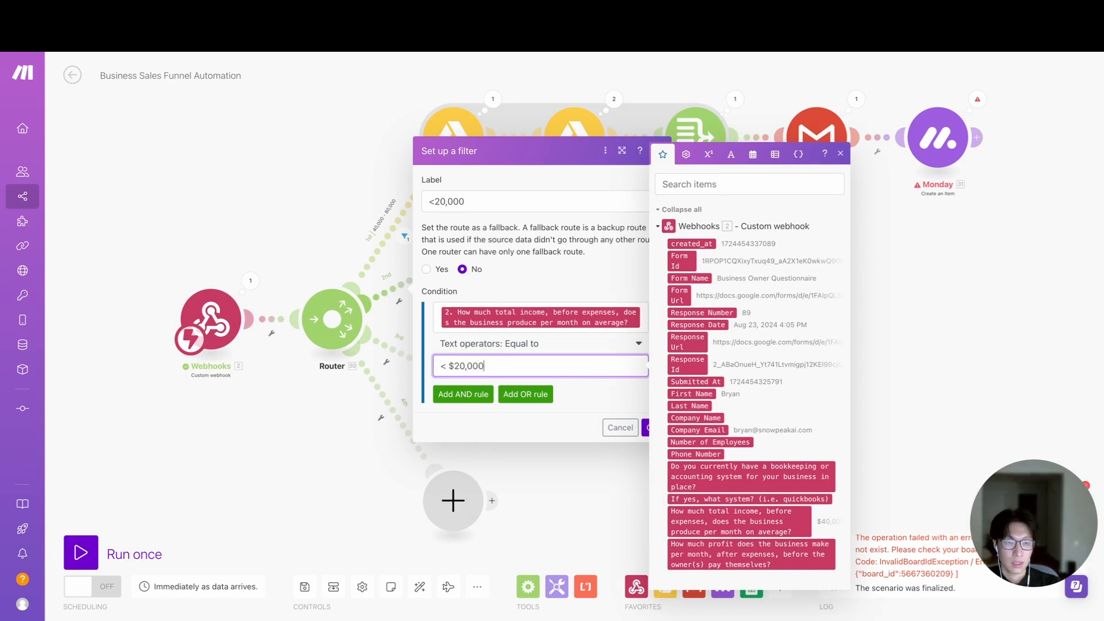
- Use the text operator Equal to for the income condition and save the second route's filter
left_click_drag(491, 363, 438, 361)
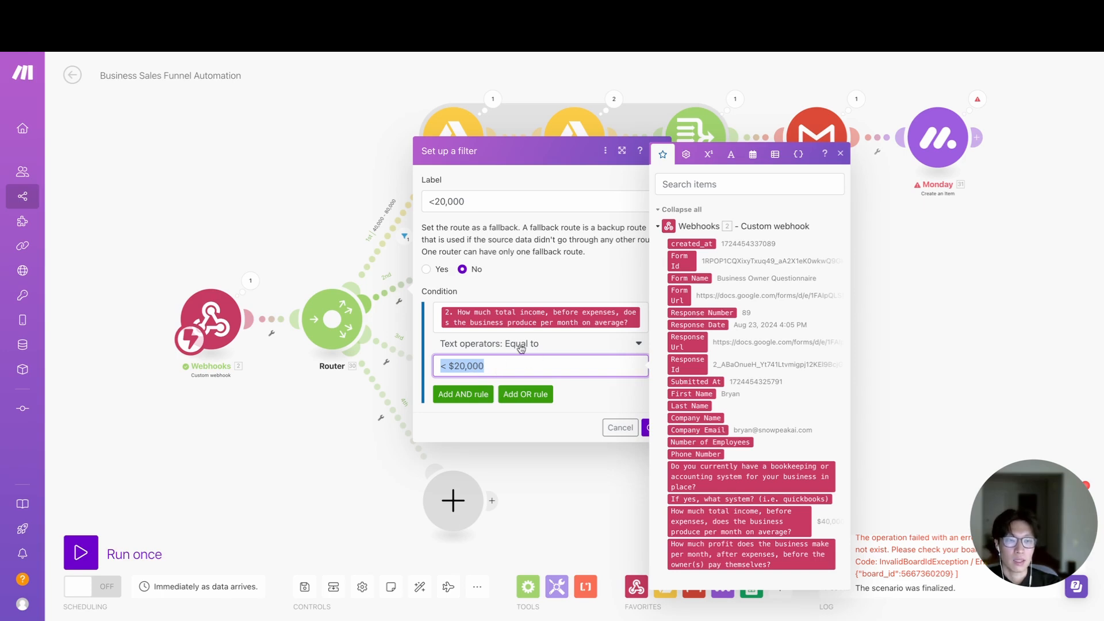
left_click(547, 345)
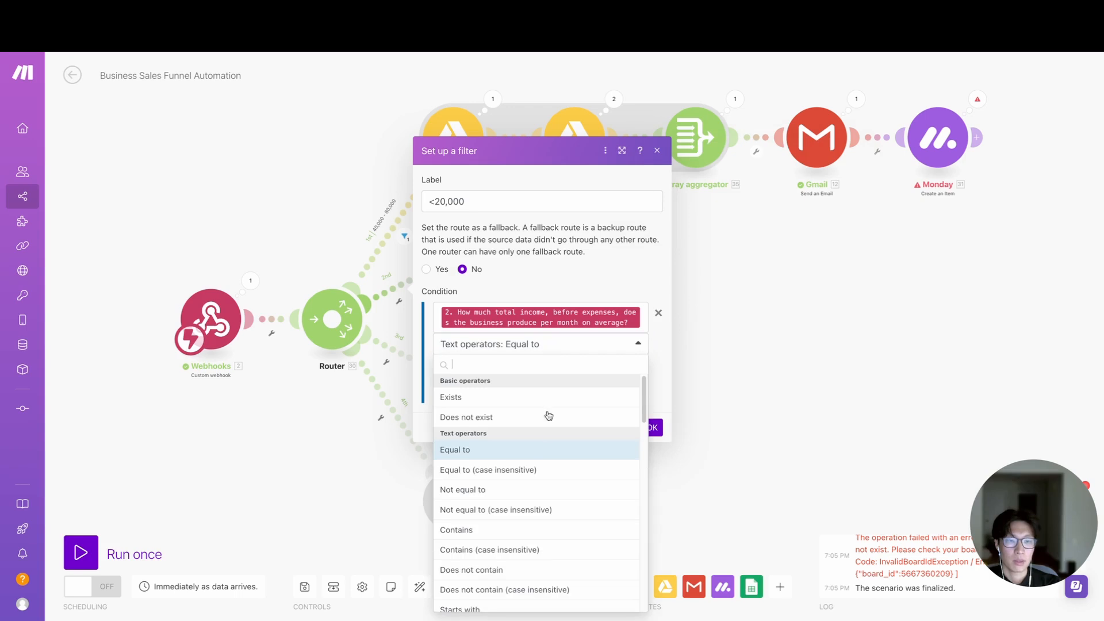
left_click(526, 470)
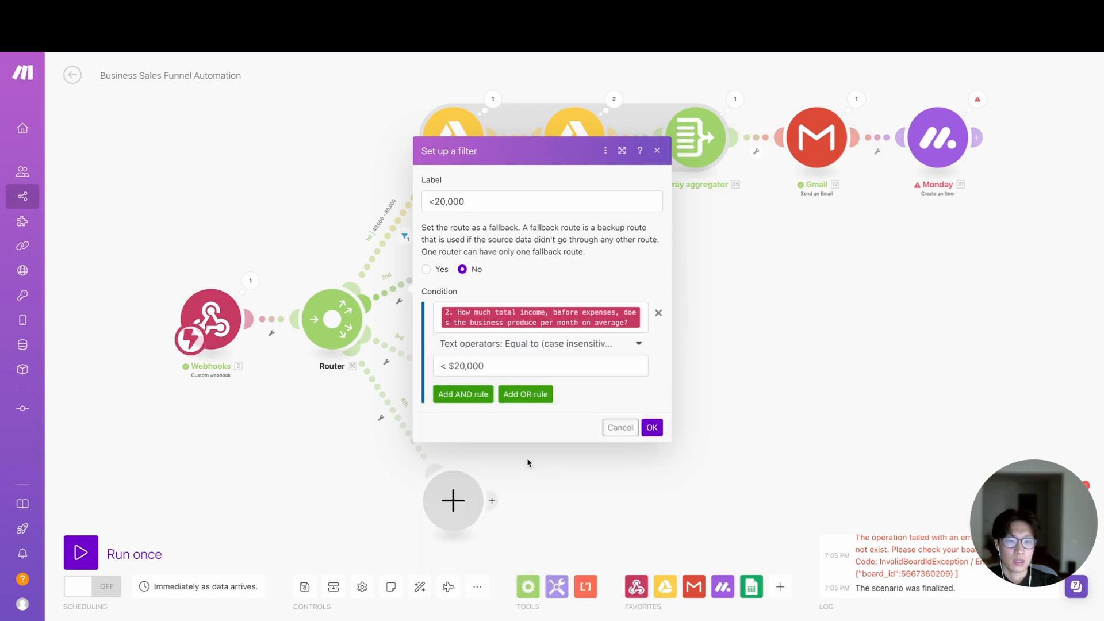
left_click(588, 346)
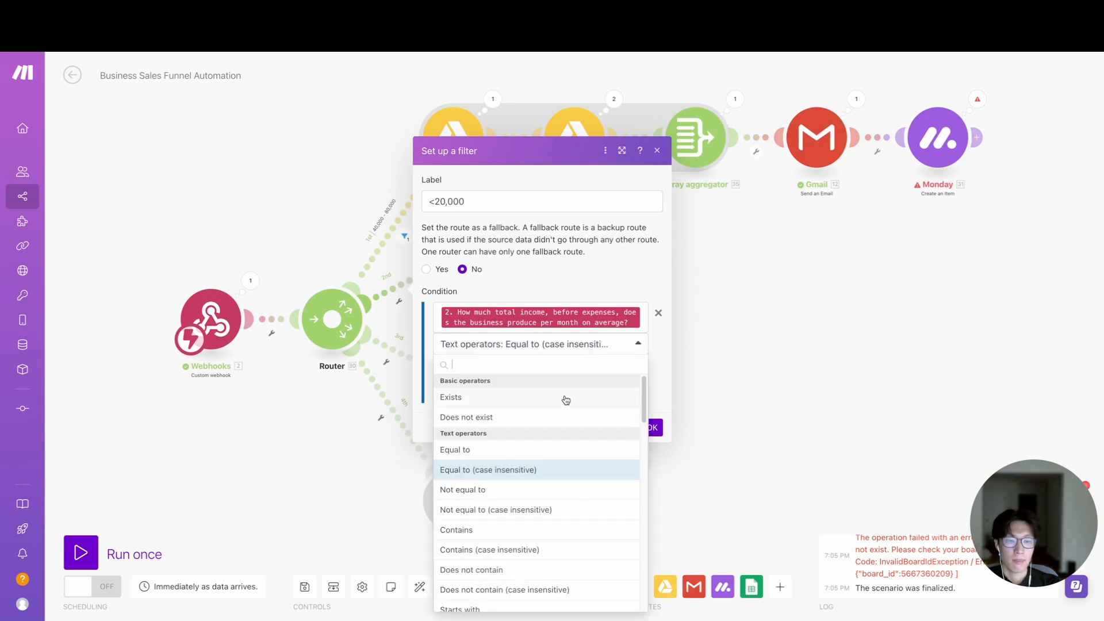
left_click(513, 451)
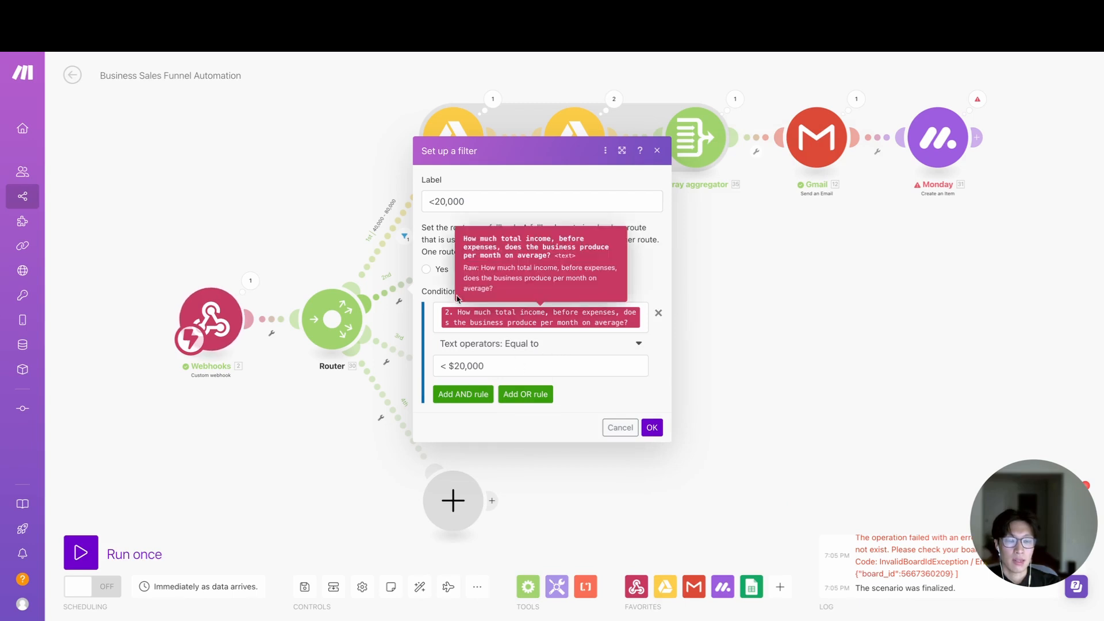
left_click(653, 428)
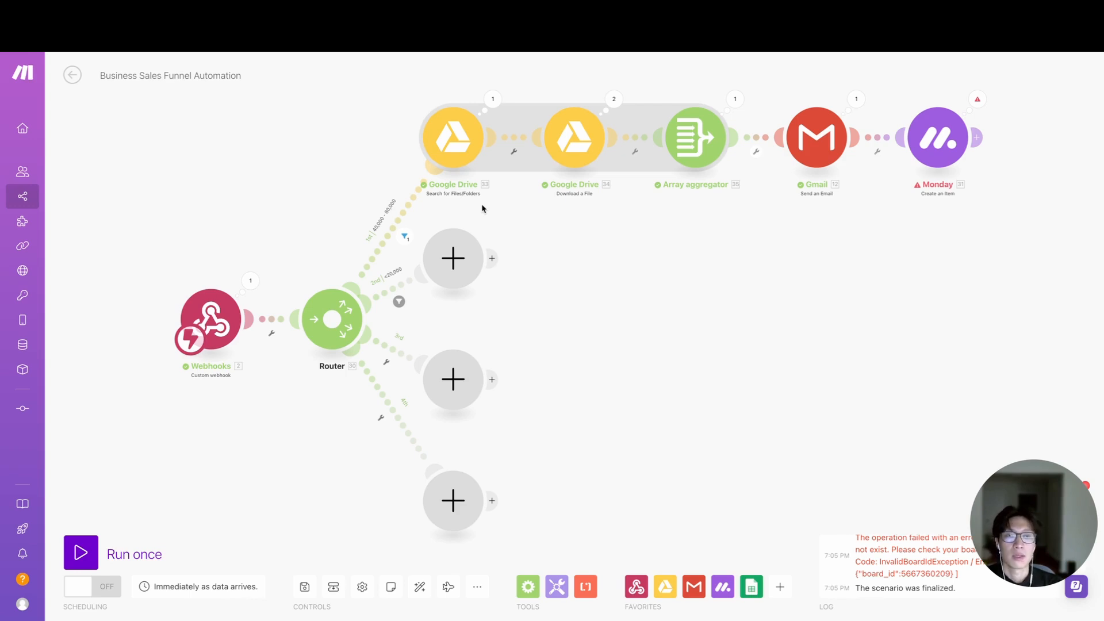
- Add a Google Drive Search for Files/Folders module to the <20,000 route and set it to retrieve Files
left_click(453, 258)
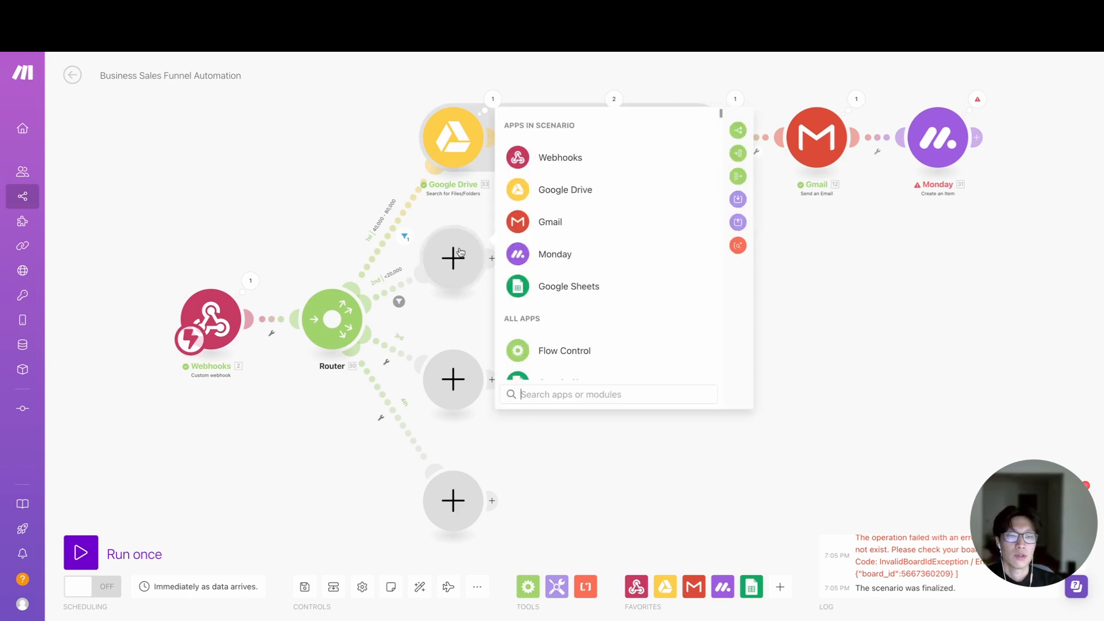
left_click(563, 200)
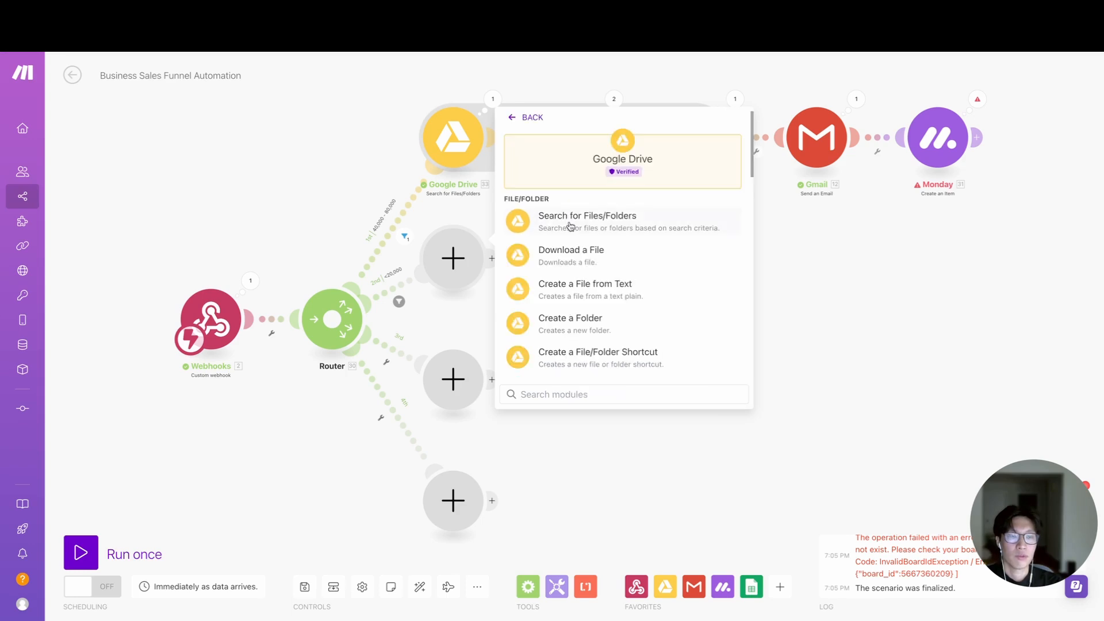
left_click(570, 221)
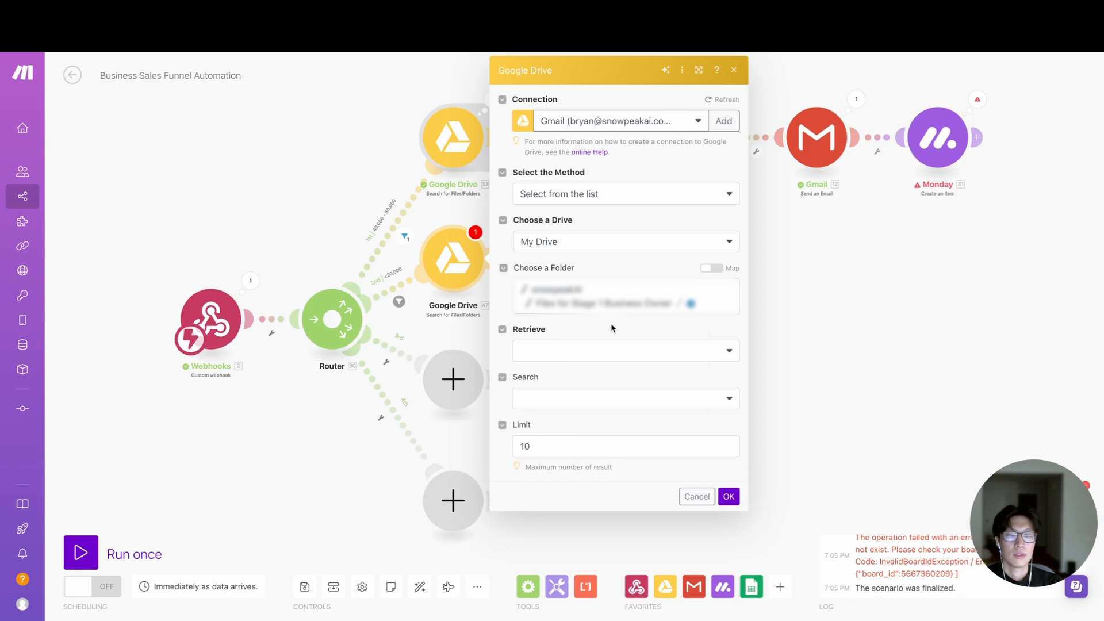
left_click(602, 352)
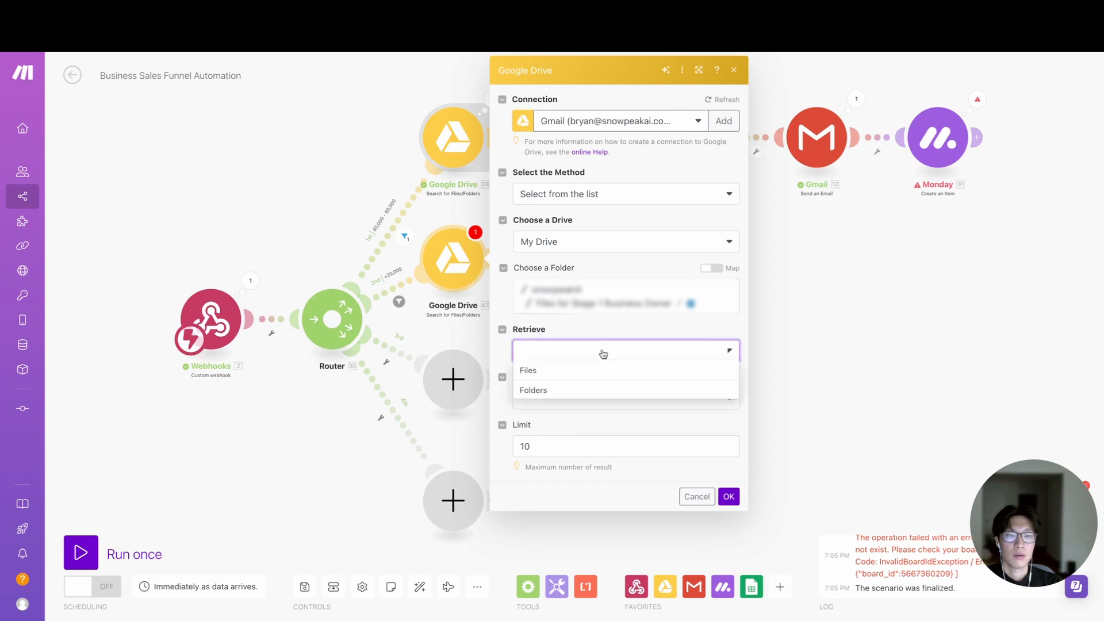
left_click(584, 371)
left_click(729, 497)
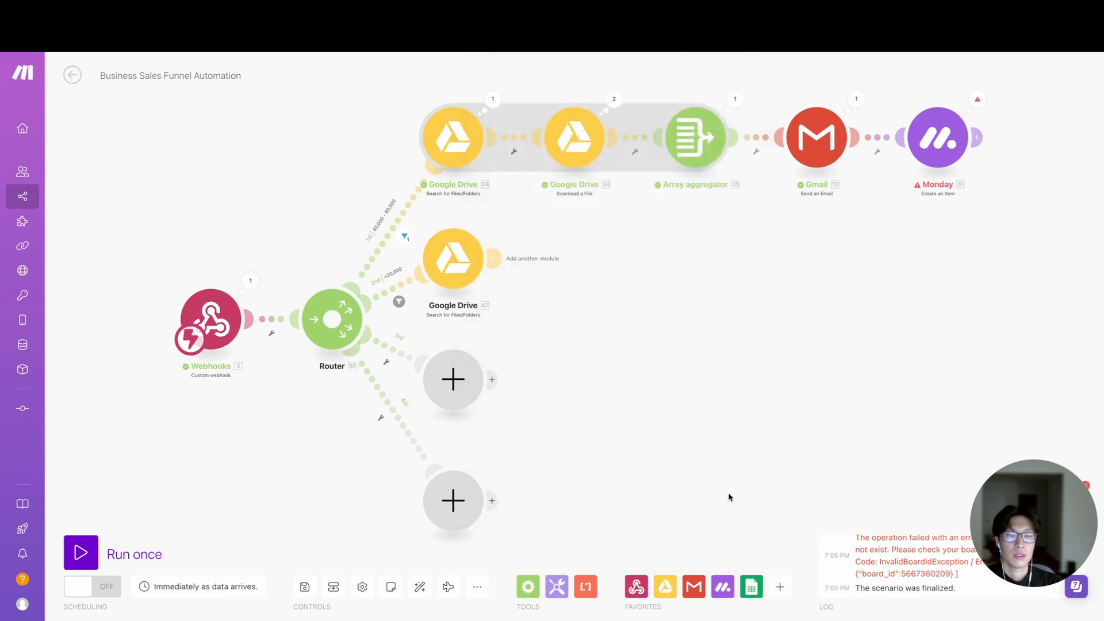
- Append a Google Drive Download a File module to the second route, mapping File ID from the preceding file search
left_click(553, 261)
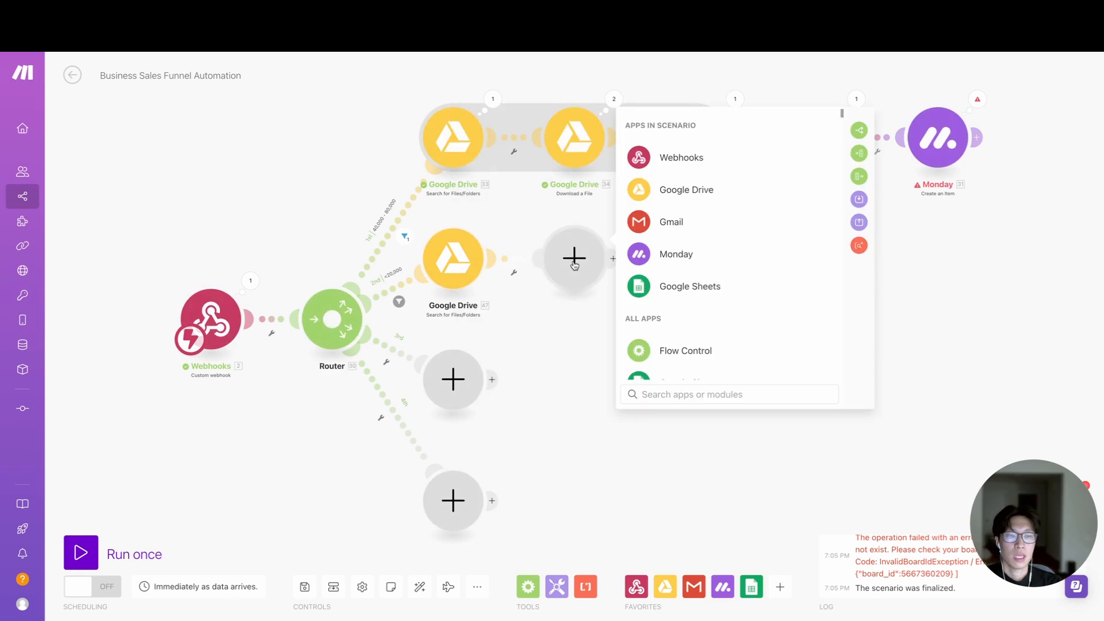
left_click(692, 187)
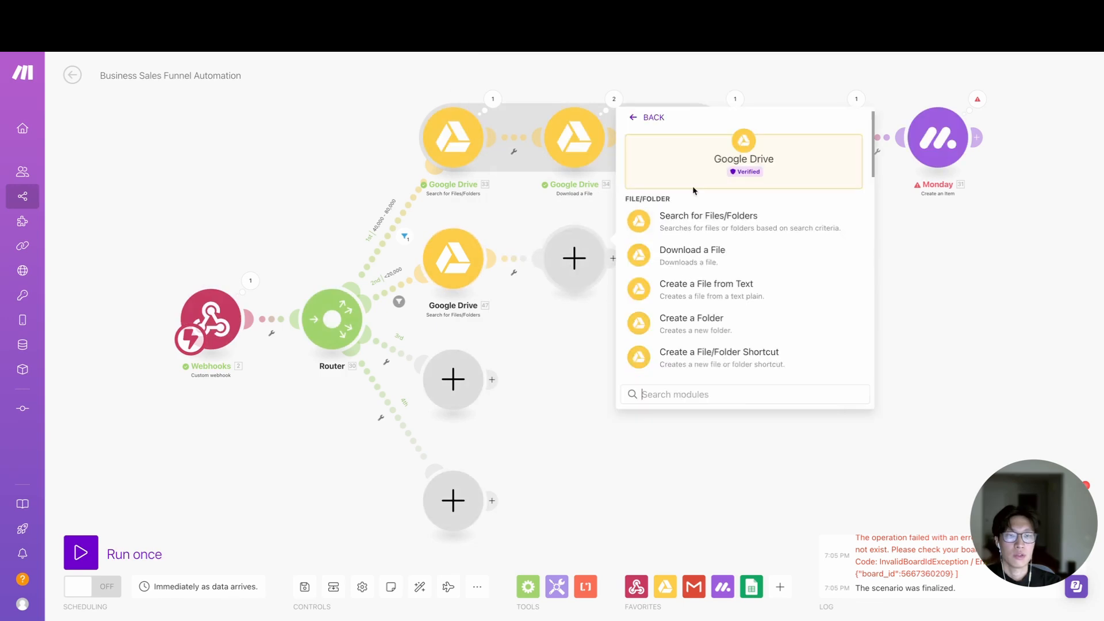
type("downl")
left_click(699, 223)
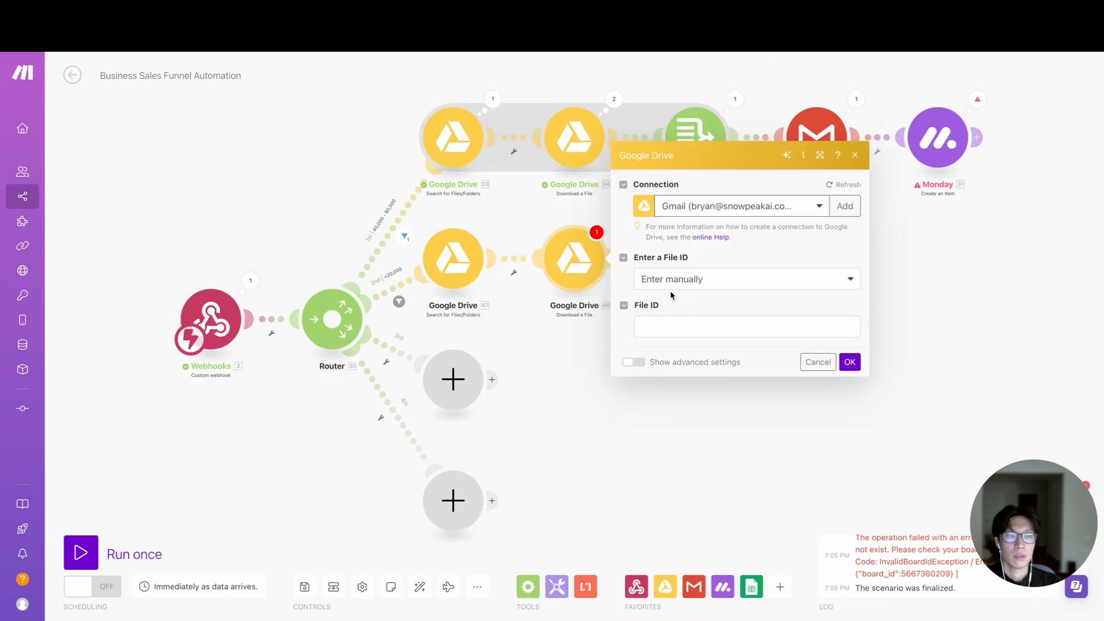
left_click(677, 326)
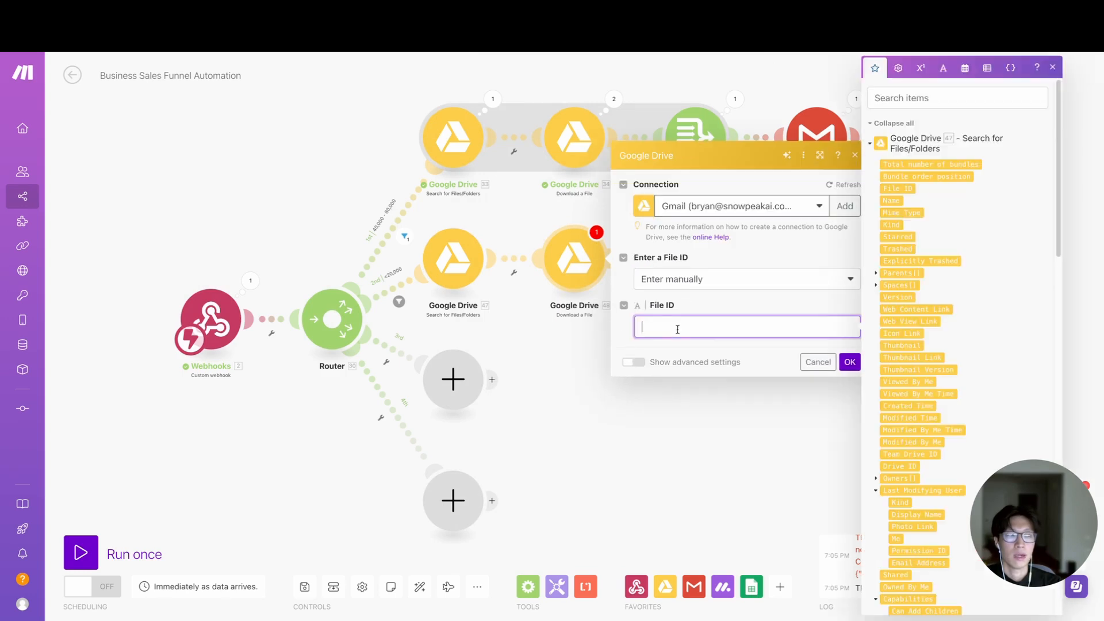
left_click(898, 188)
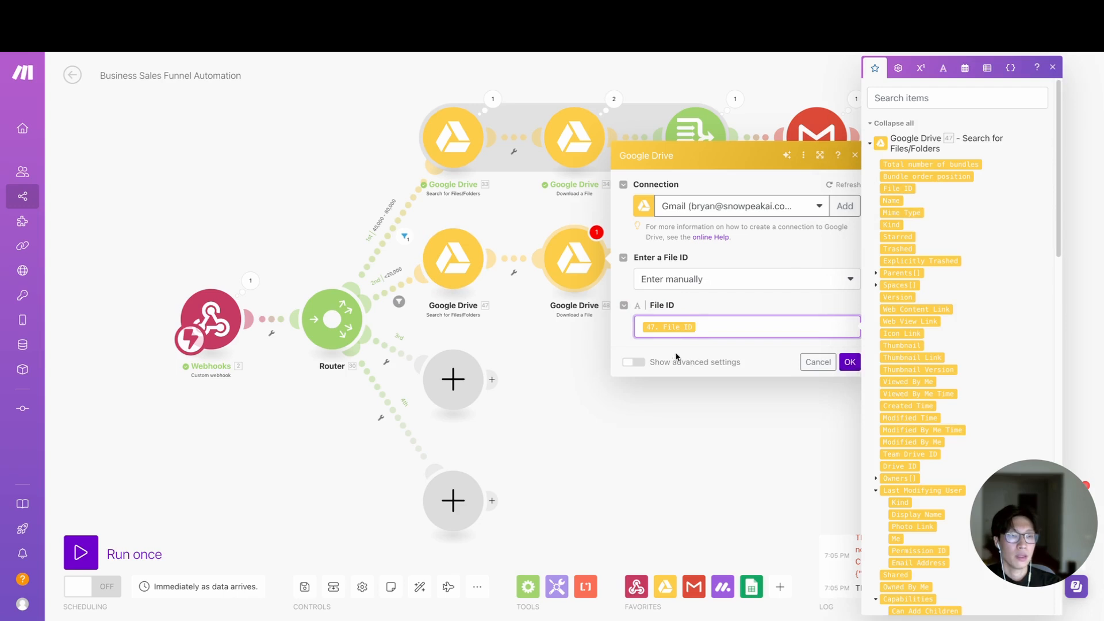
left_click(849, 362)
- Append an Array aggregator to the second route with Google Drive - Search for Files/Folders as its source module
left_click(614, 258)
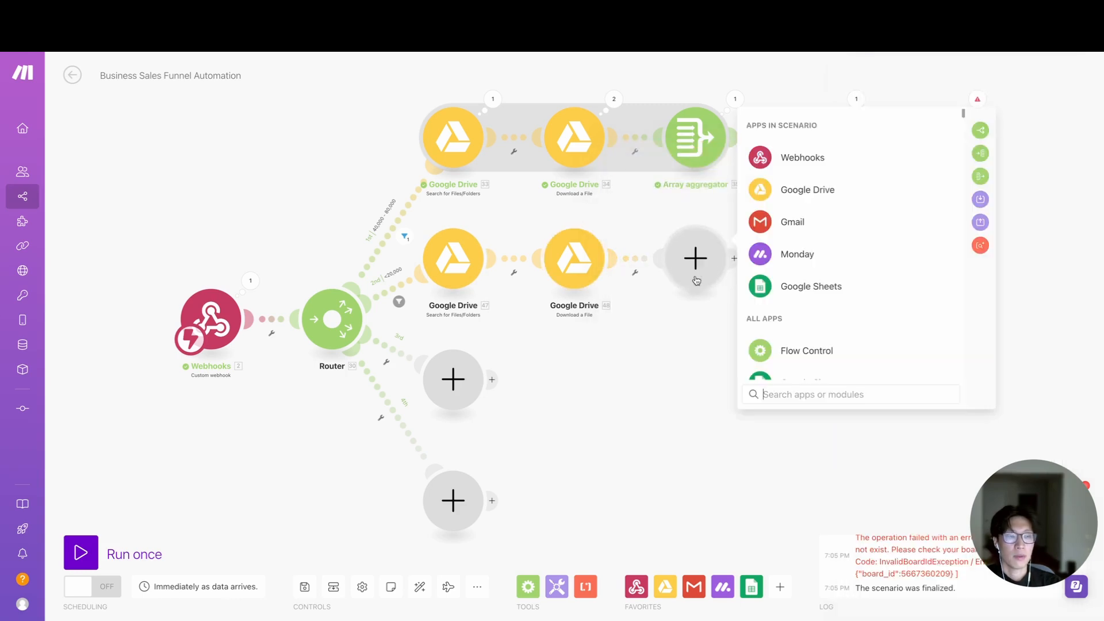
type("array")
left_click(799, 160)
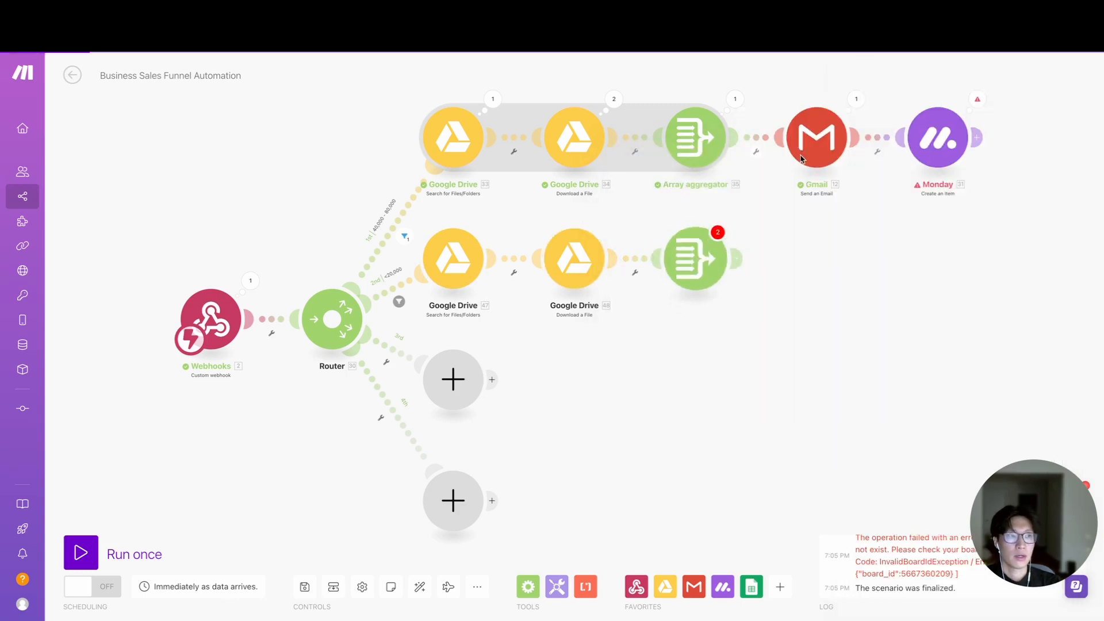
left_click(860, 166)
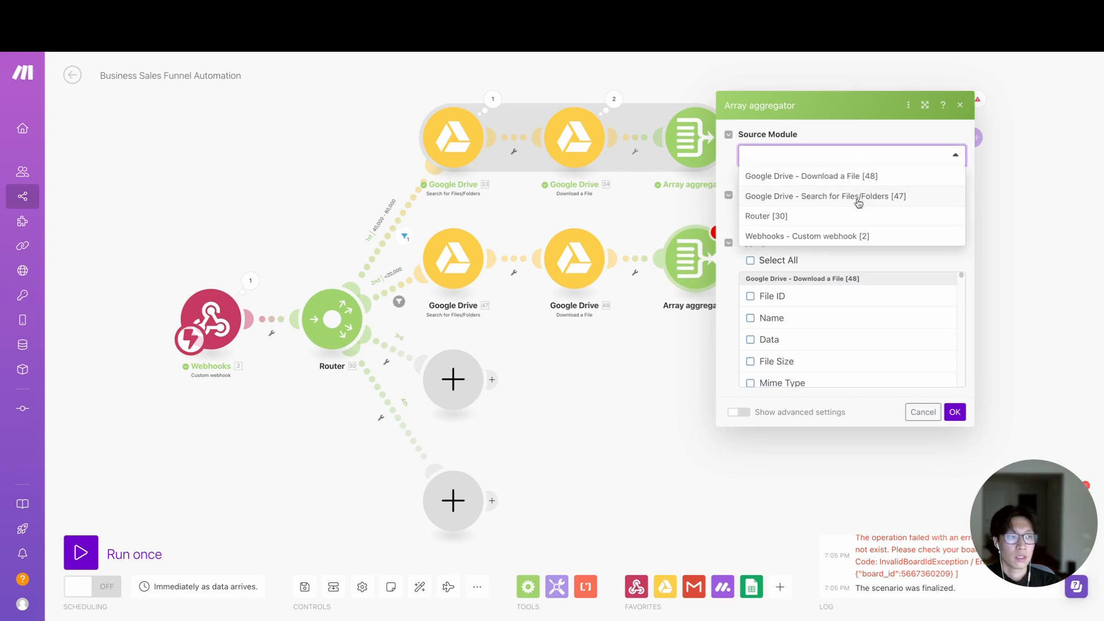
left_click(859, 199)
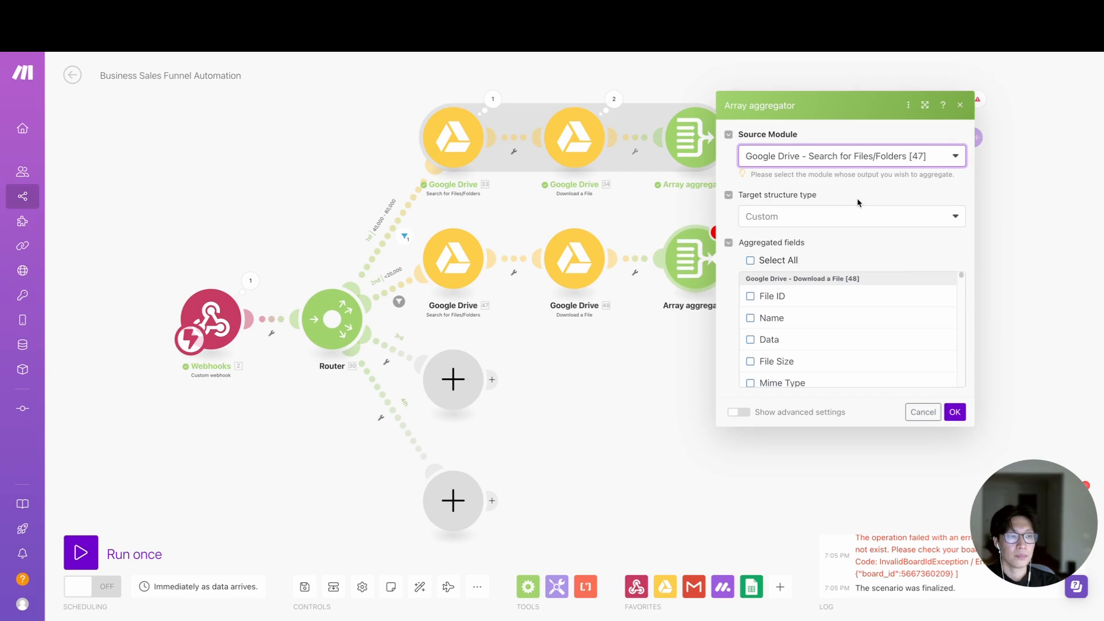
left_click(956, 412)
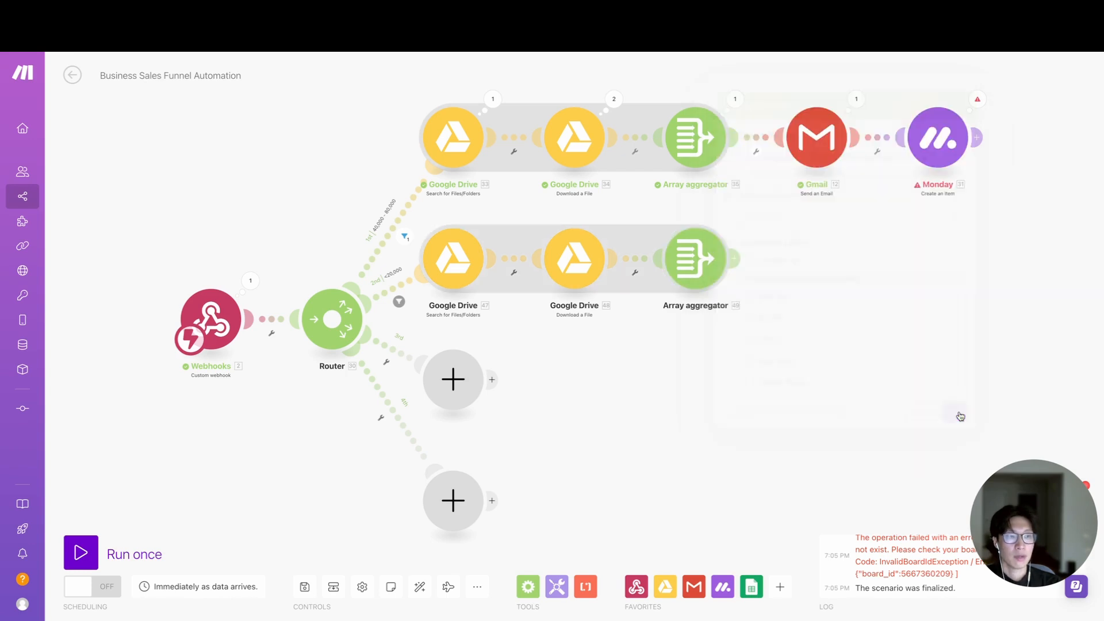
- Add a Gmail Send an Email module after the second route's Array aggregator
left_click(736, 258)
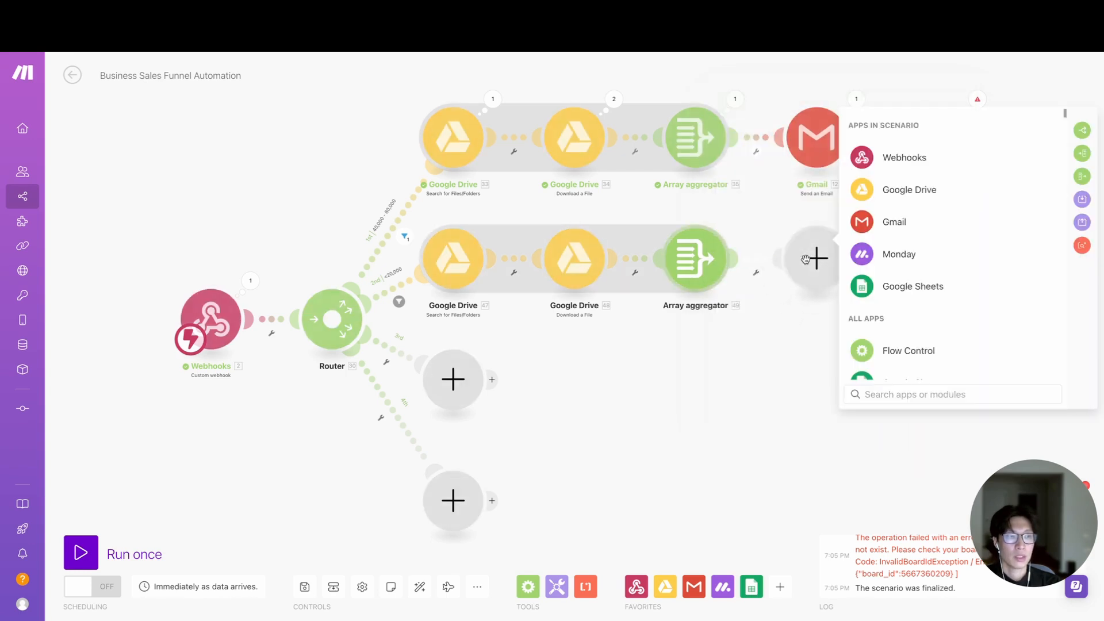
left_click(881, 229)
scroll(918, 360, "down", 1)
type("send")
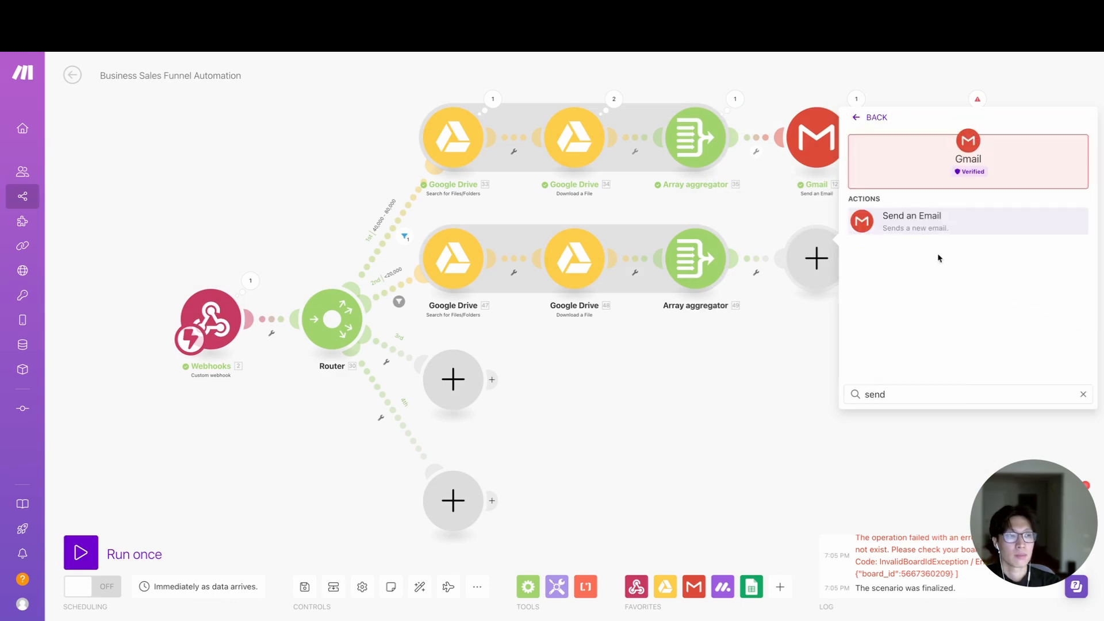
left_click(933, 223)
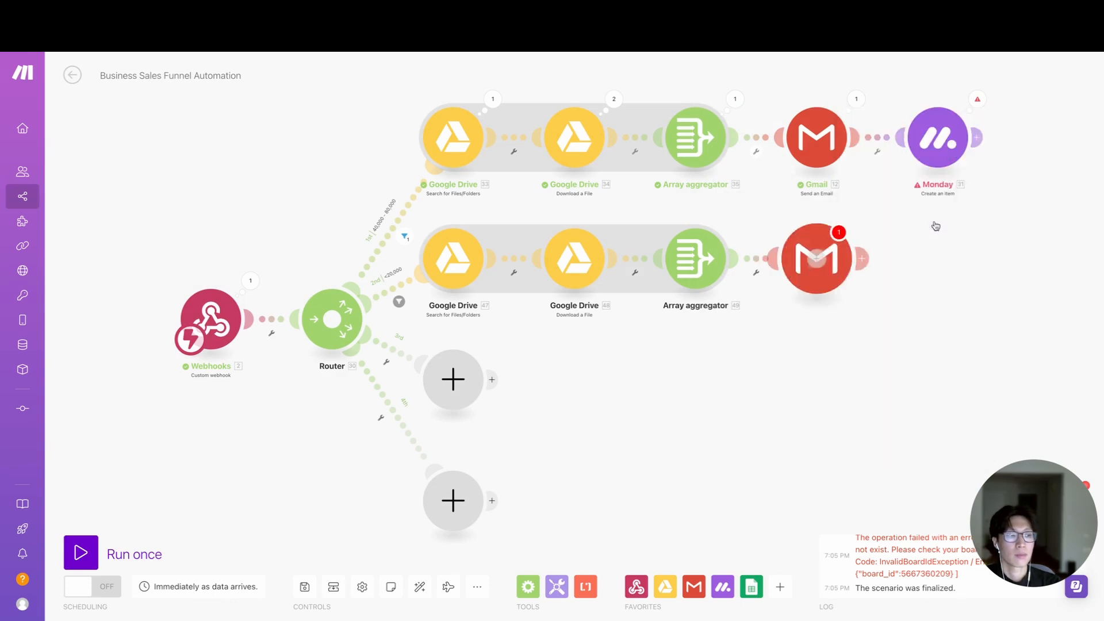
left_click(694, 272)
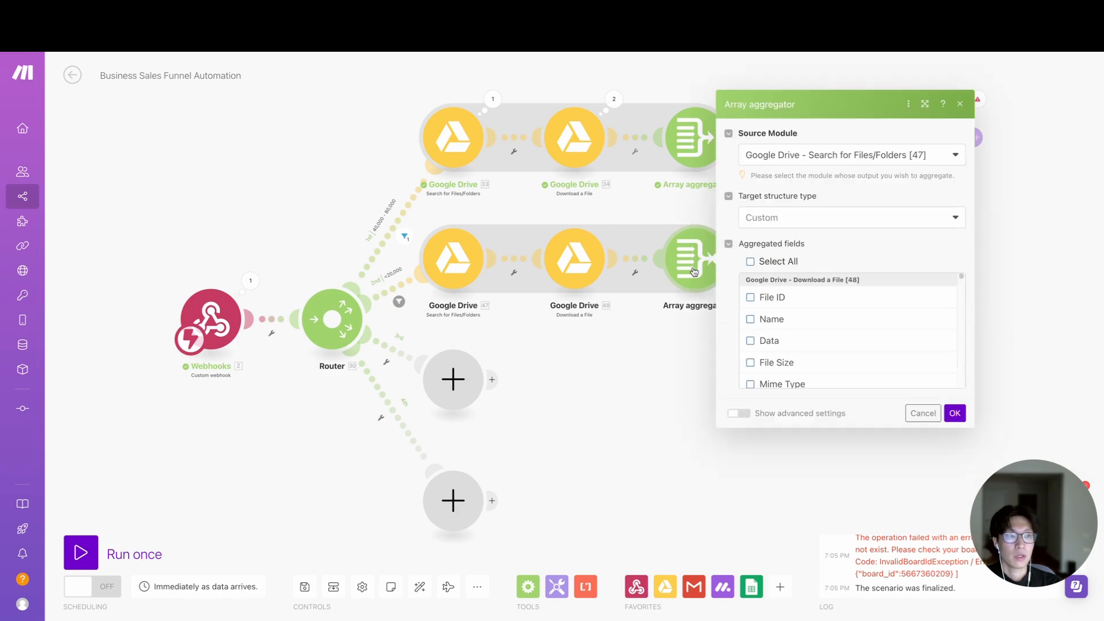
left_click(850, 218)
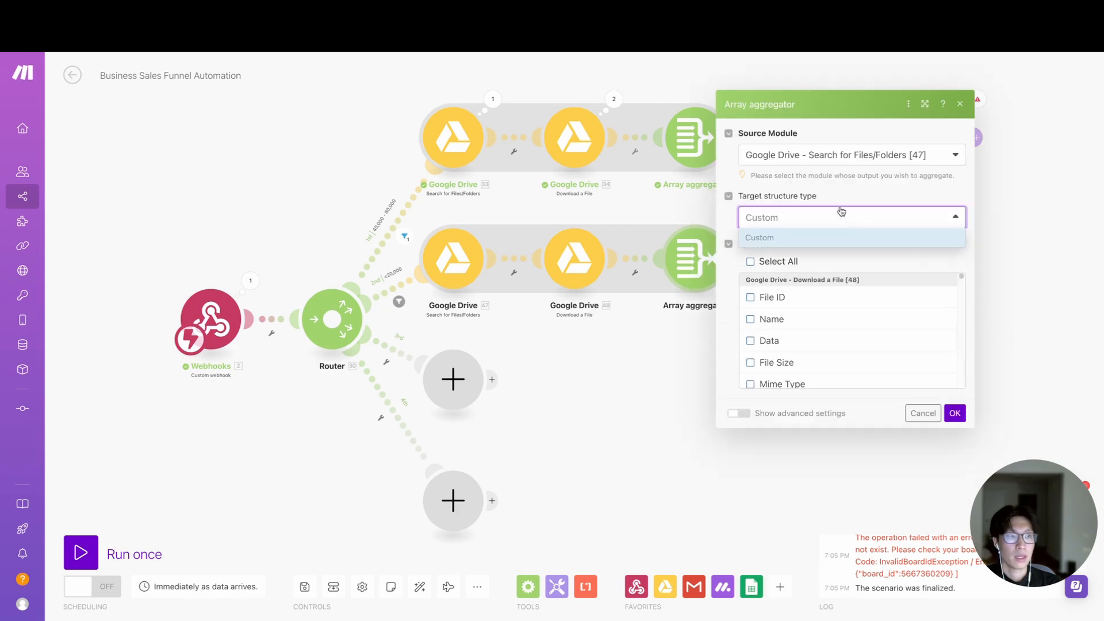
left_click(842, 201)
left_click(923, 413)
- Set the second route's Gmail recipient to the webhook's Company Email and the subject to "Hi"
left_click(816, 259)
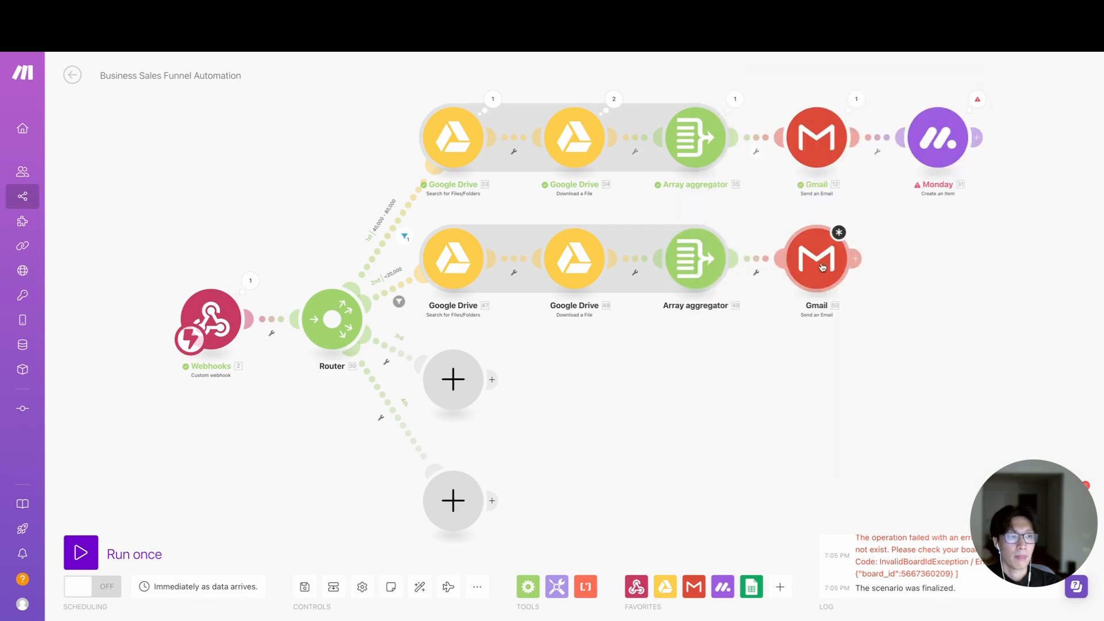
left_click(866, 223)
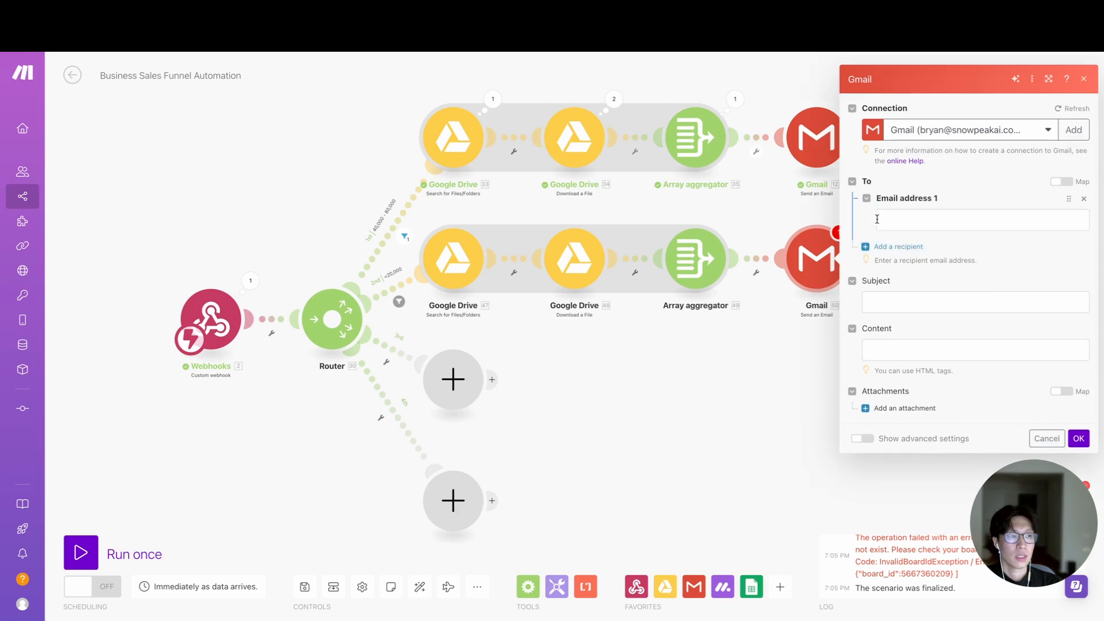
left_click(925, 222)
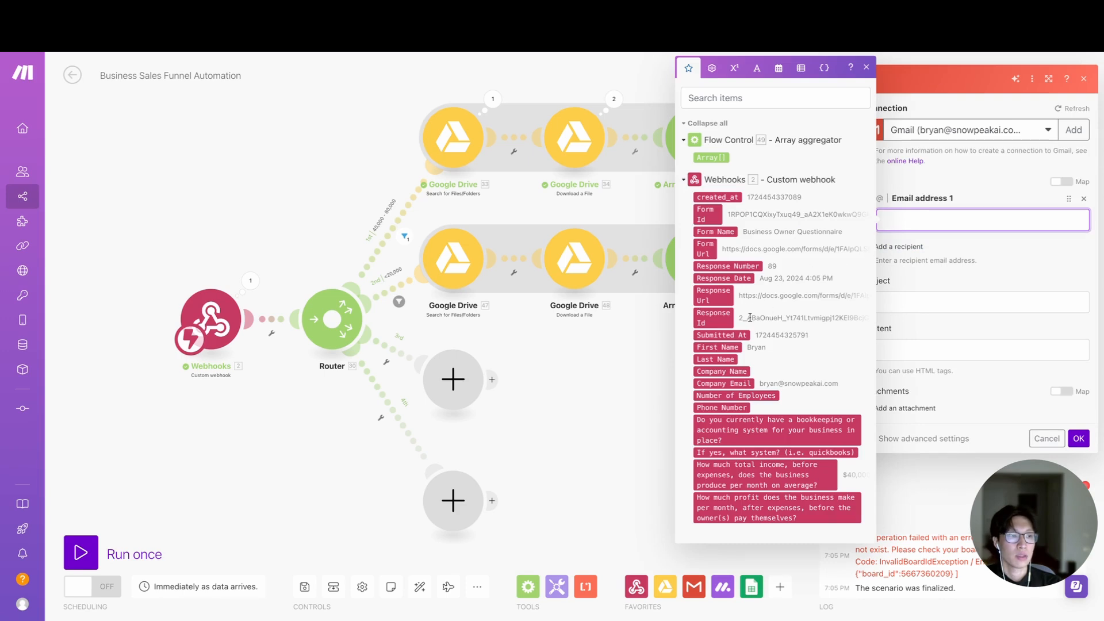
left_click(724, 384)
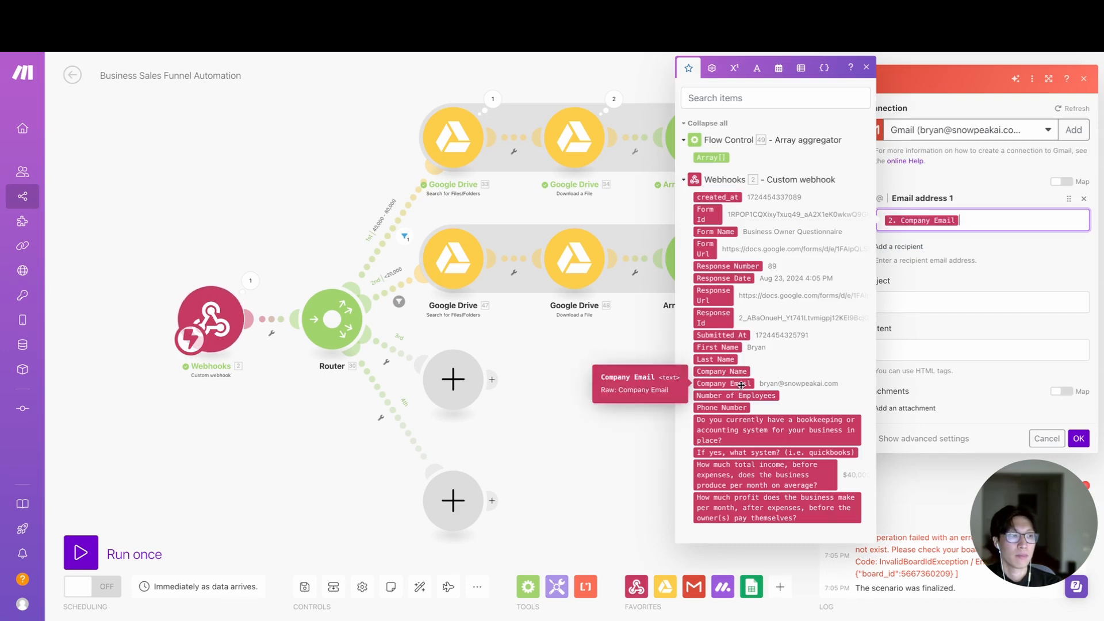
left_click(890, 300)
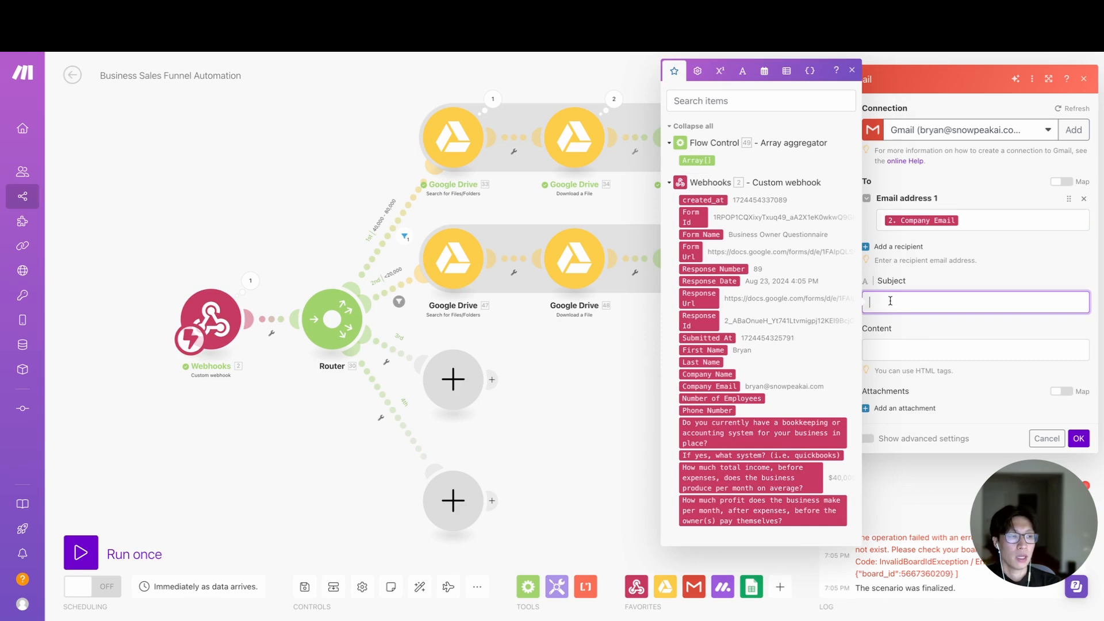
type("Hi")
key("Tab")
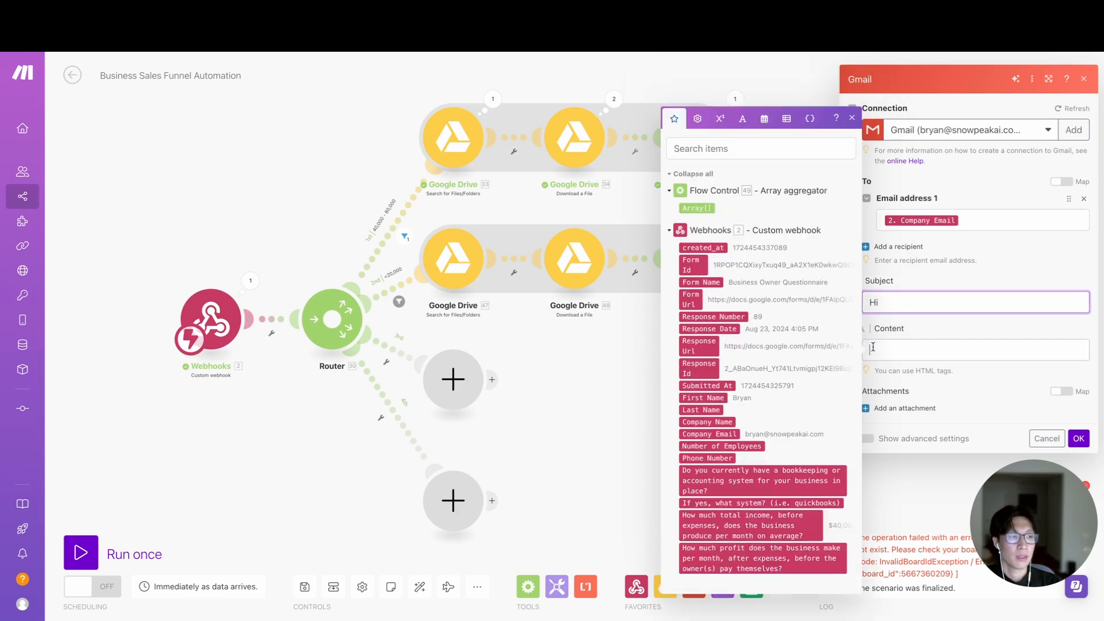
- Write the email content as "Hello" followed by the webhook's First Name, a comma and a <br> tag, and save the Gmail module
type("H")
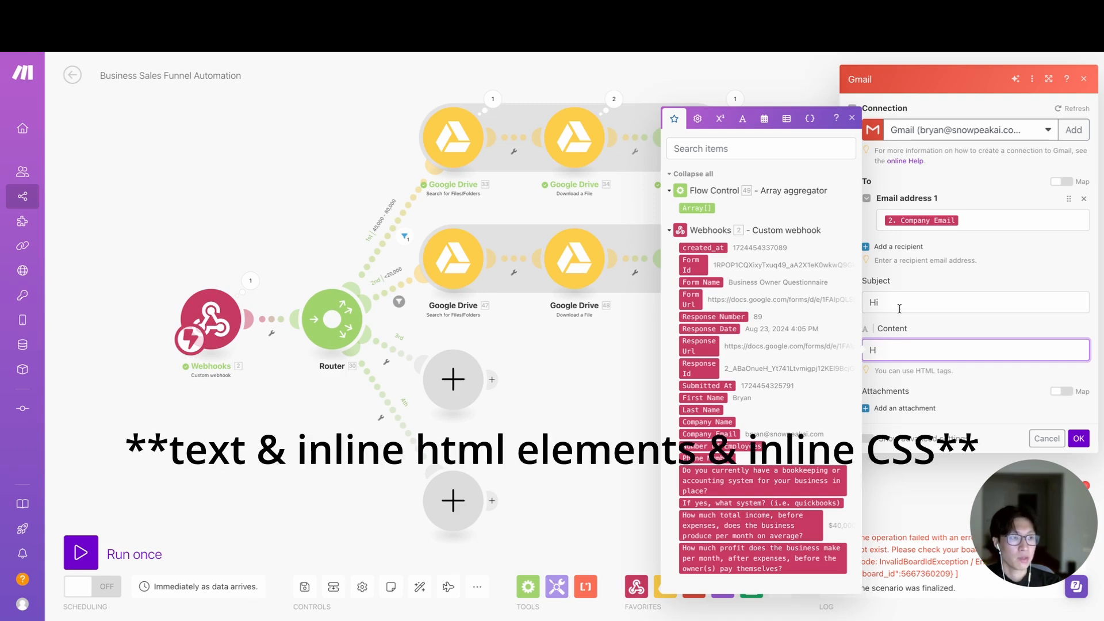
type("ello")
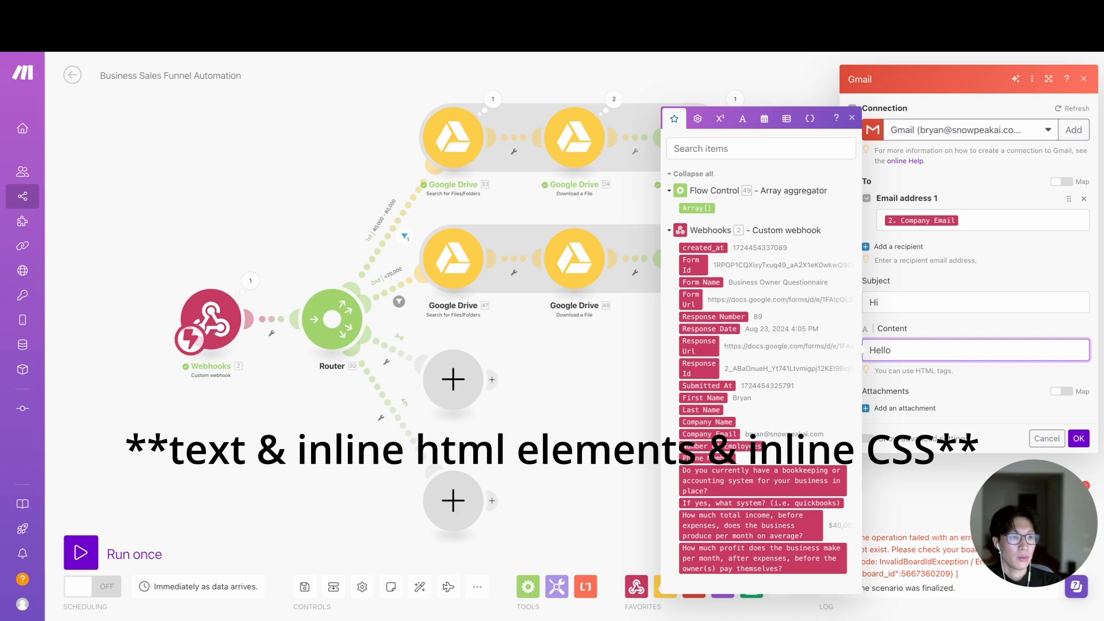
left_click(716, 398)
type(",")
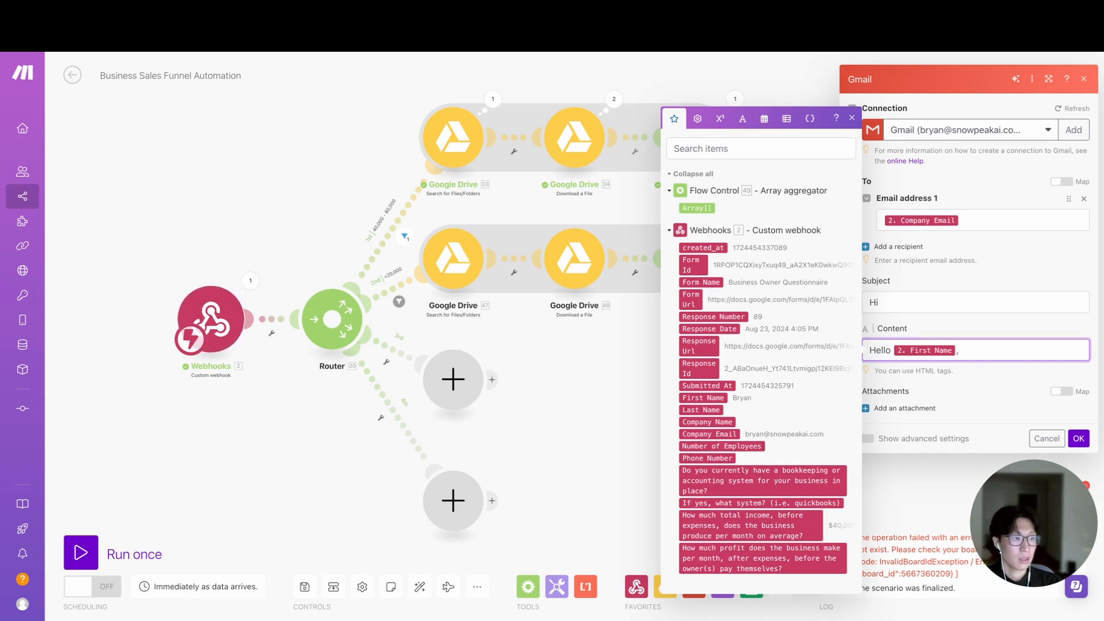
type(" <br")
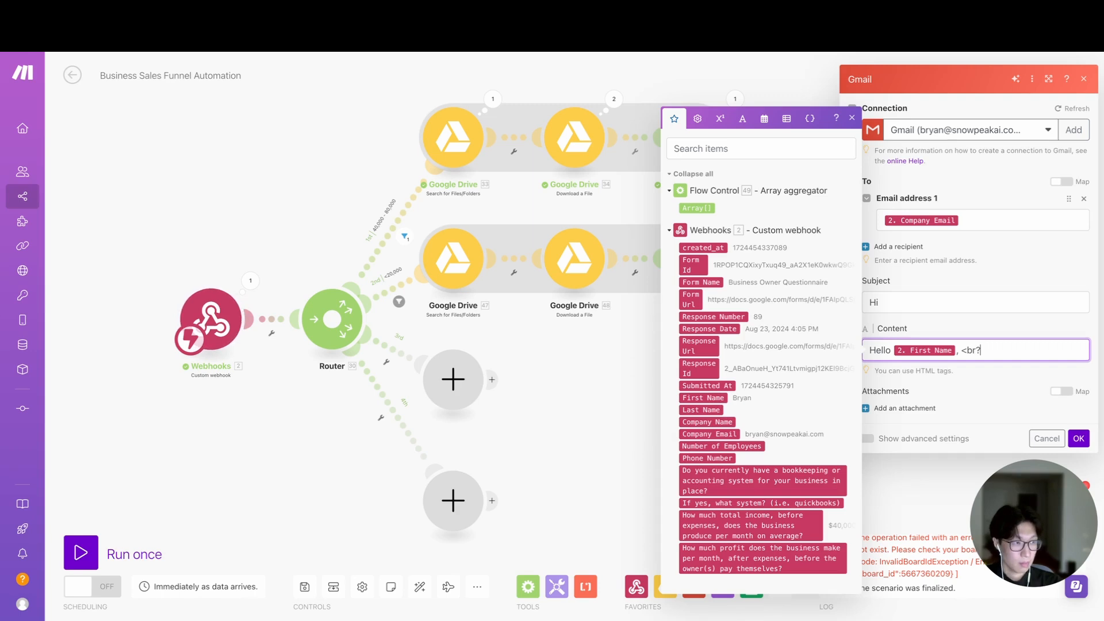
type(">")
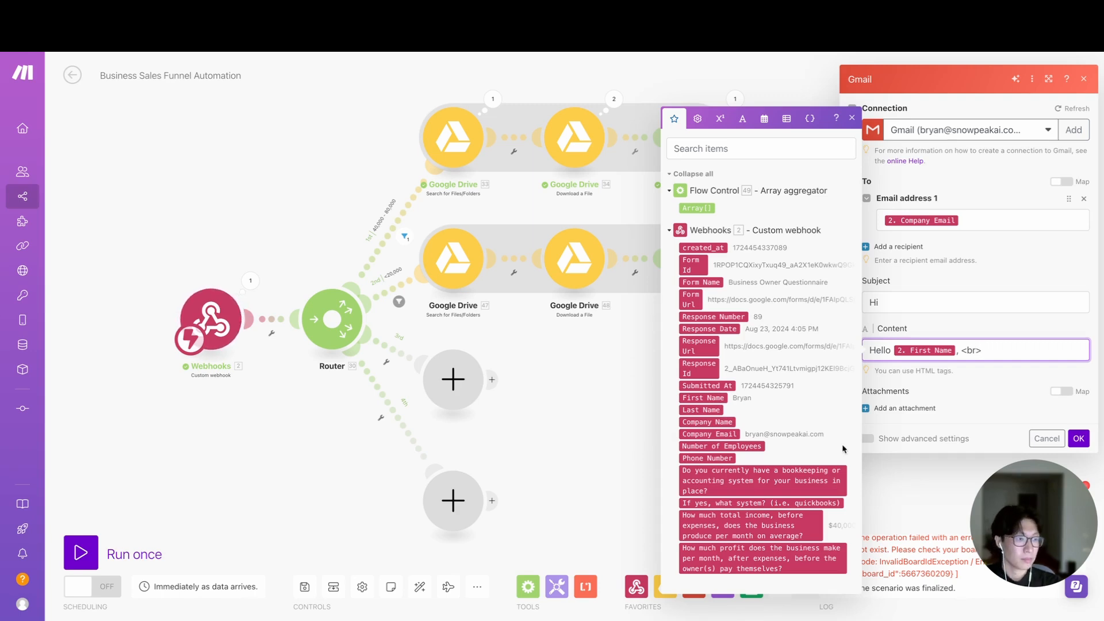
left_click(1078, 439)
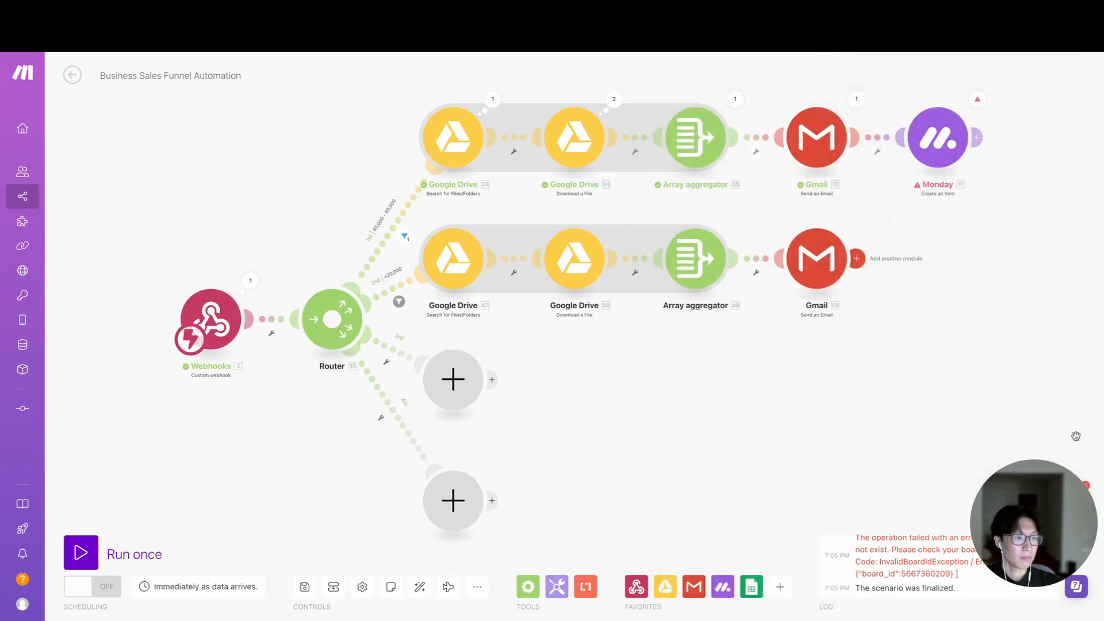
- Review the second route's Array aggregator, checking its Google Drive - Search for Files/Folders source module and the available aggregated fields
left_click(711, 280)
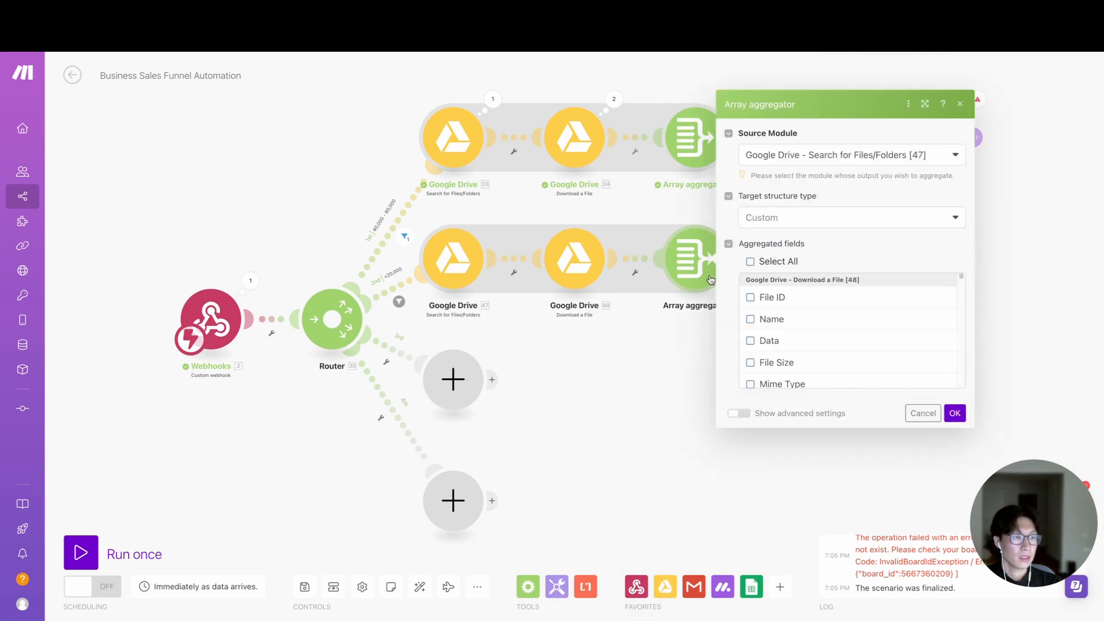
left_click(936, 158)
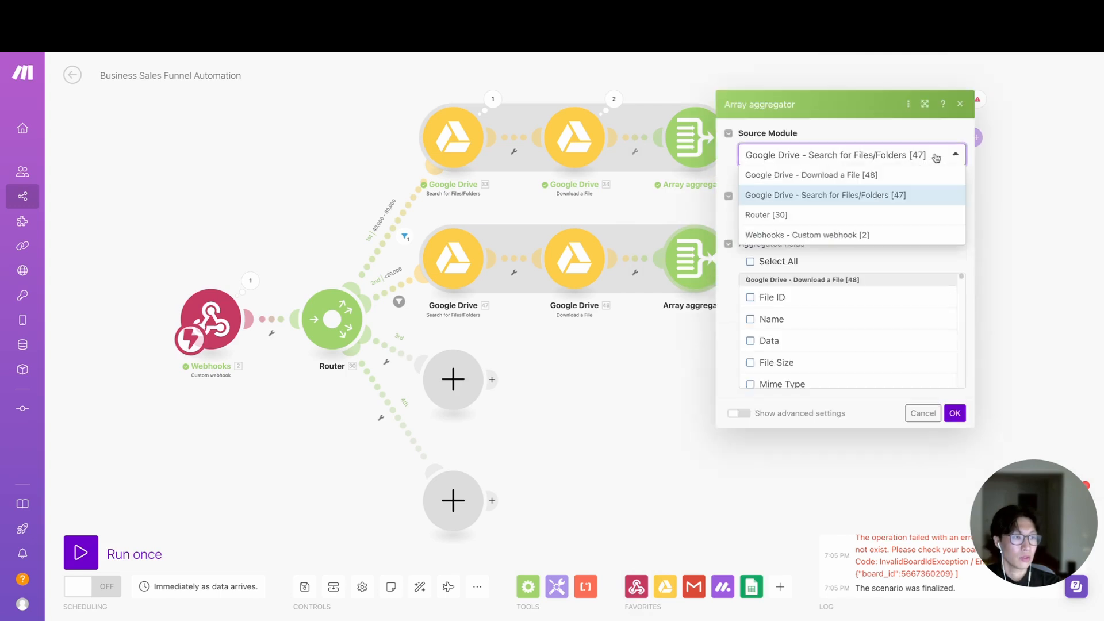
left_click(882, 195)
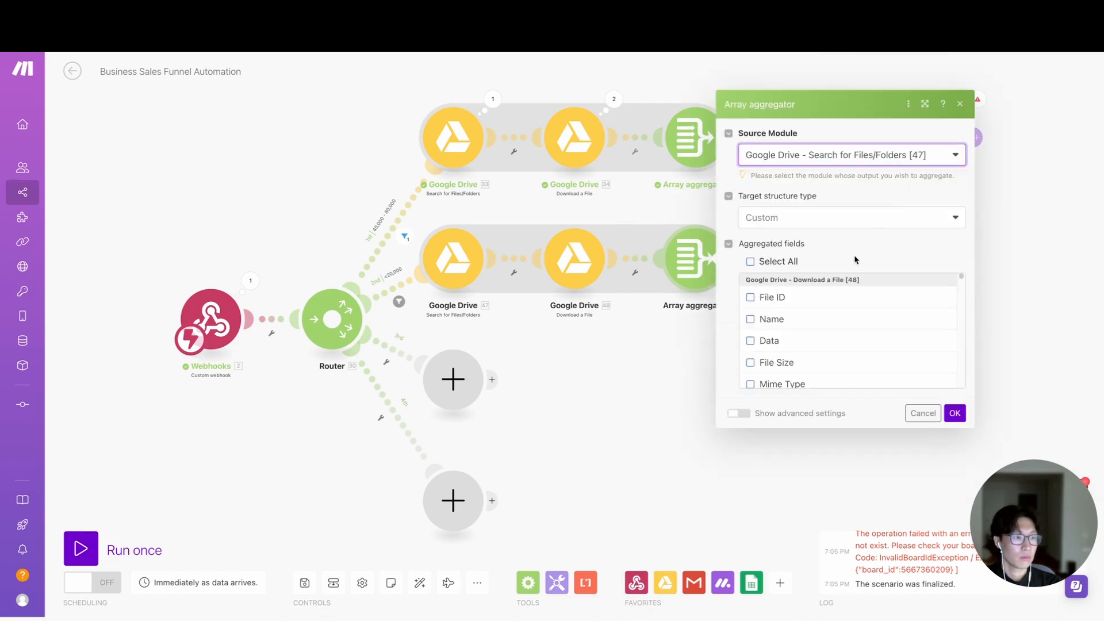
scroll(869, 372, "down", 1)
scroll(868, 372, "down", 10)
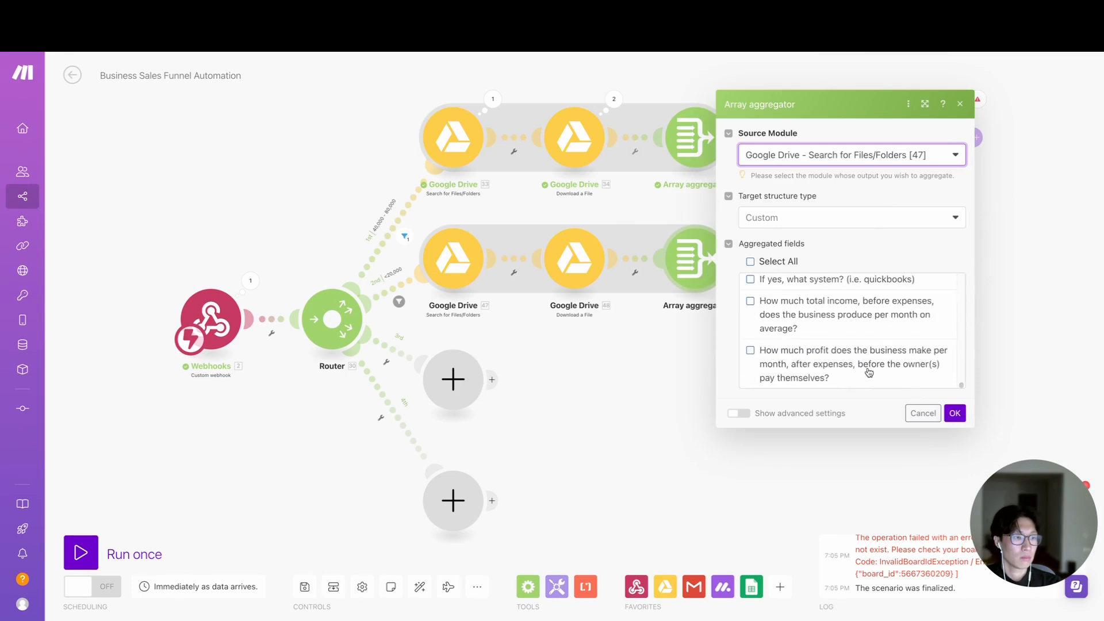
scroll(868, 373, "up", 10)
left_click(955, 414)
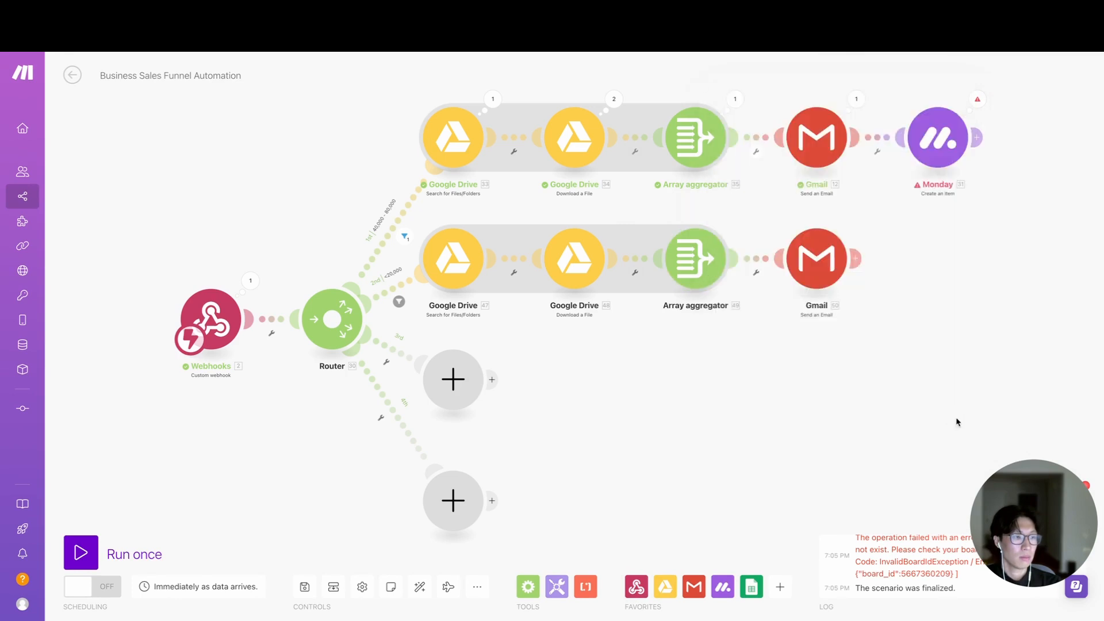
- Add an attachment to the second route's Gmail module and map the Array aggregator's Array[] as its file name
left_click(818, 269)
left_click(889, 439)
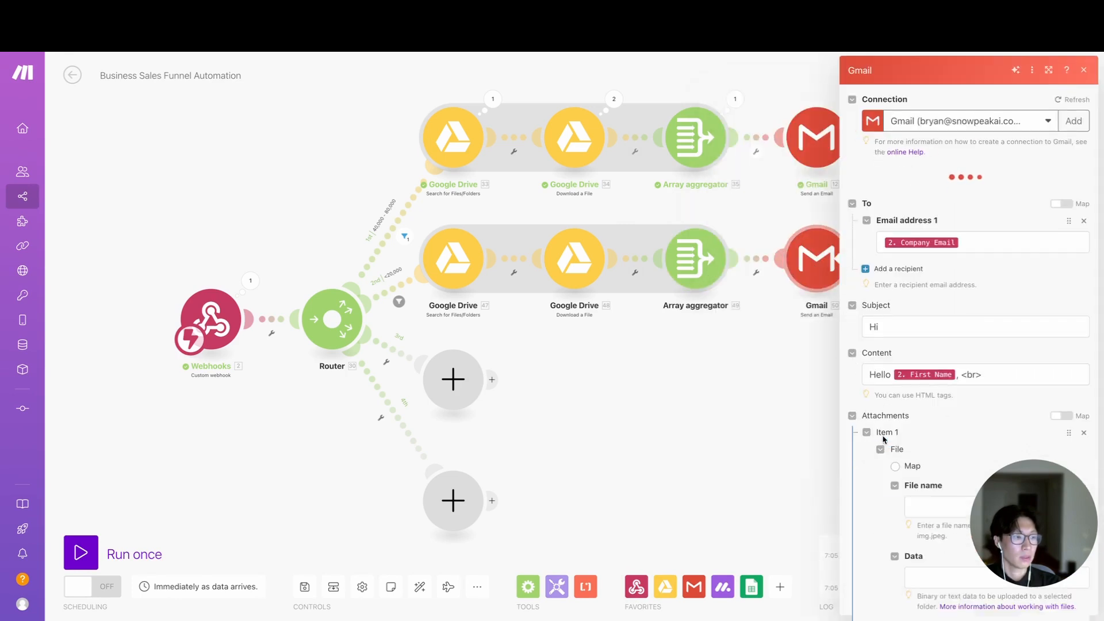
scroll(930, 411, "down", 3)
left_click(961, 375)
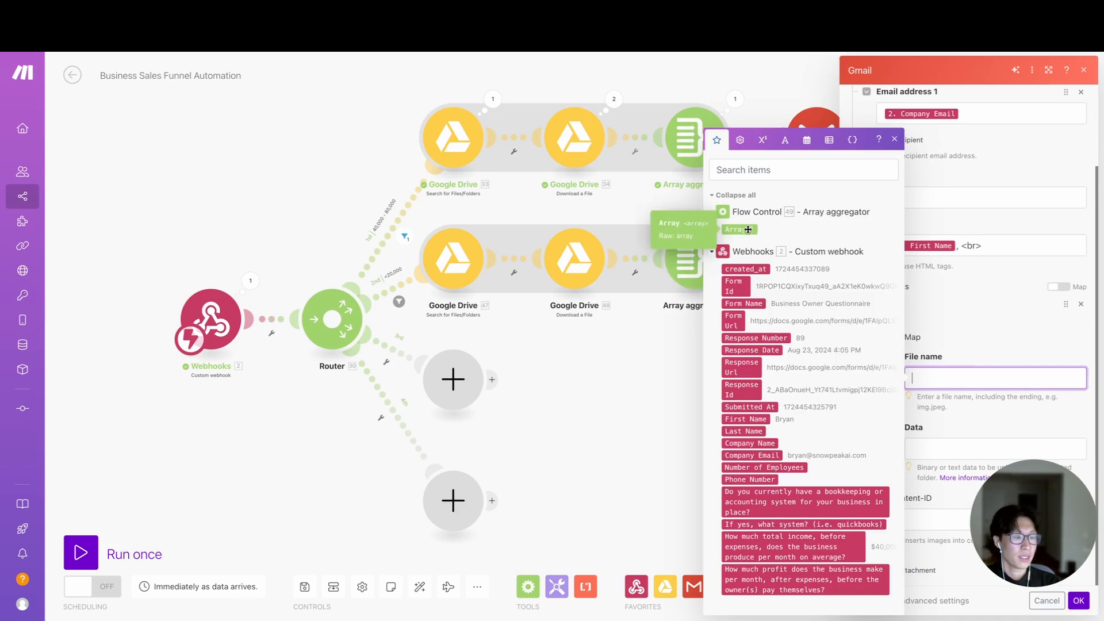
left_click_drag(747, 230, 943, 377)
left_click(928, 318)
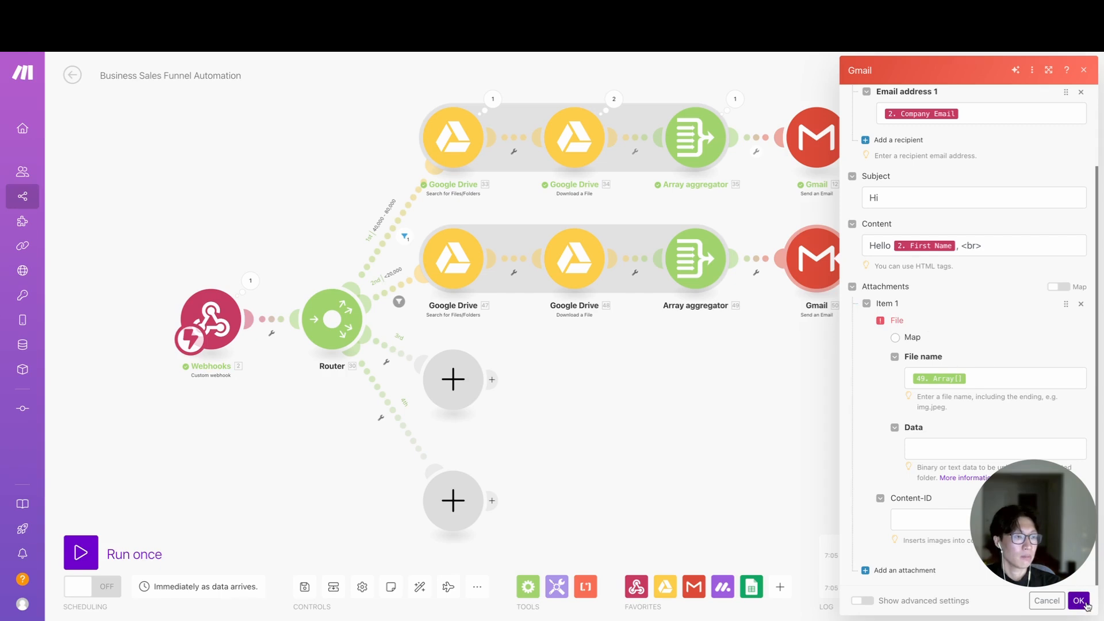
- Map the Array aggregator's Array[] to the attachment's Data and save the second route's Gmail module
left_click(941, 452)
left_click(741, 230)
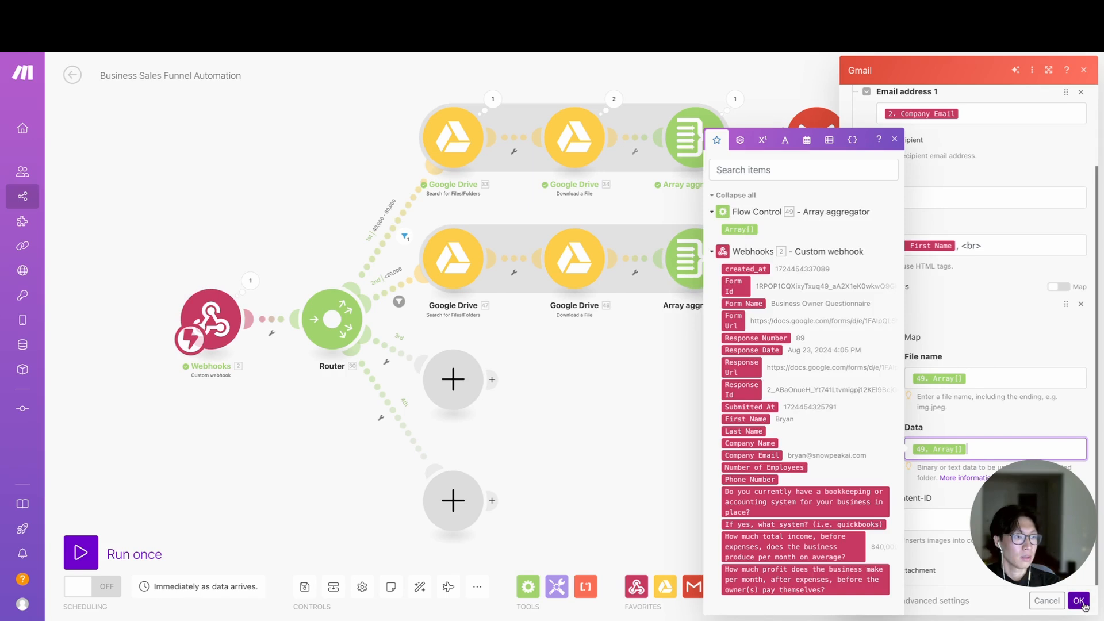
left_click_drag(980, 379, 911, 378)
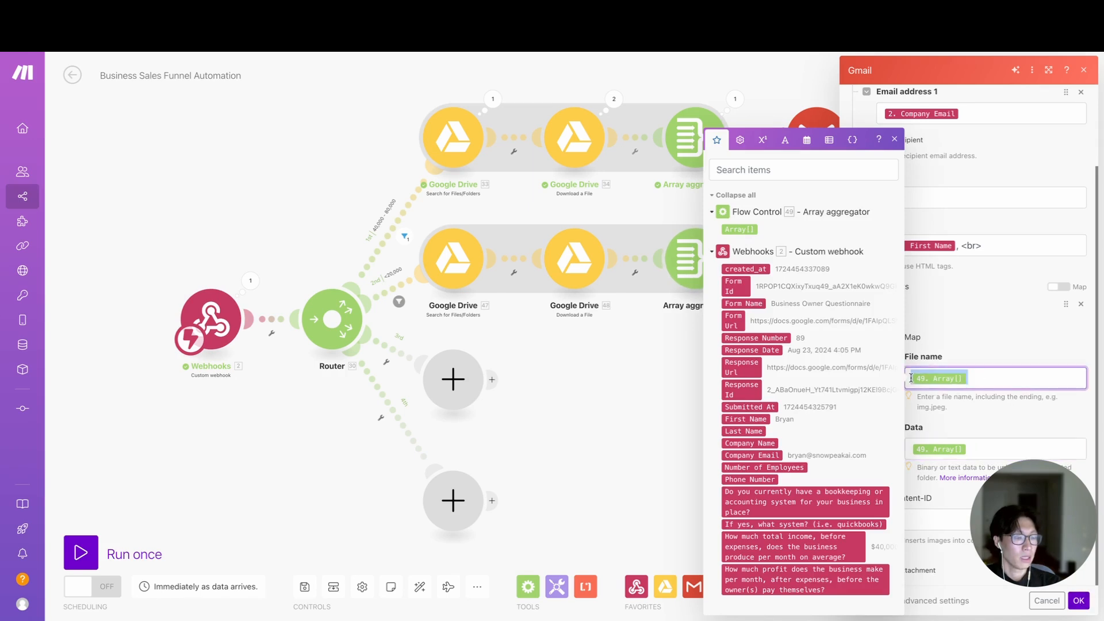
left_click(991, 375)
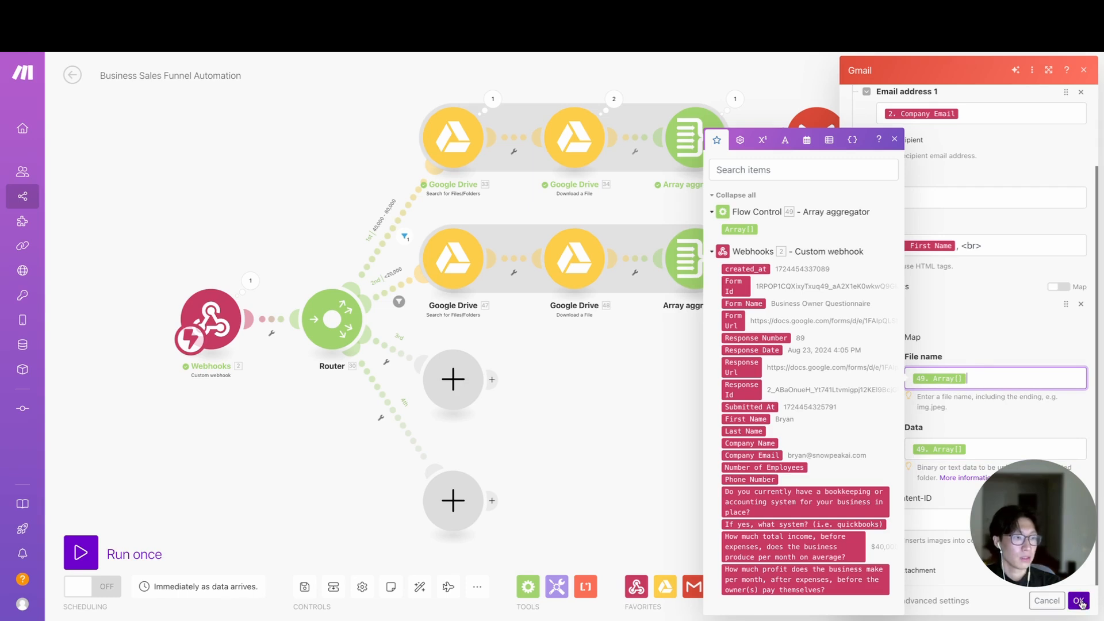
left_click(1080, 601)
- Set the second route's Array aggregator target structure to Gmail - Send an Email Attachments, with Google Drive - Download a File as the file
left_click(695, 258)
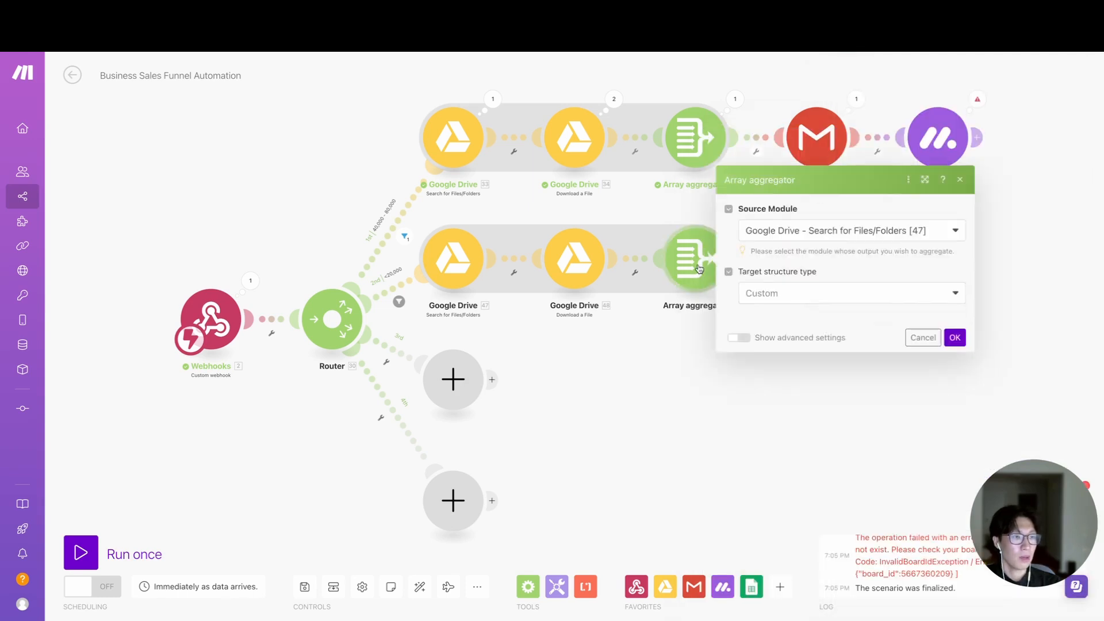
left_click(794, 218)
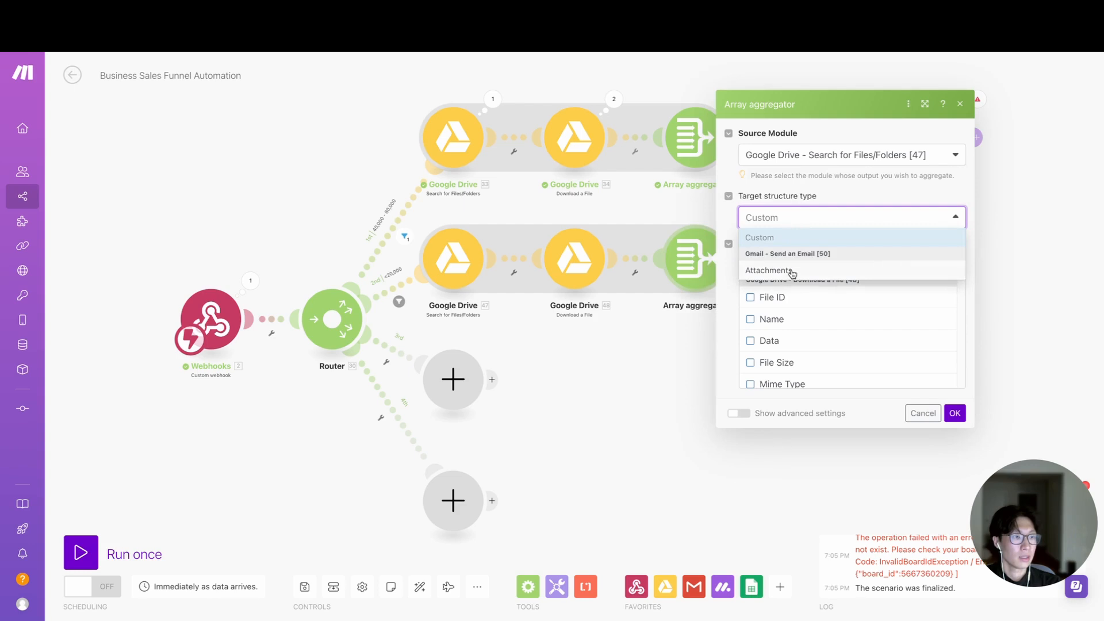
left_click(795, 272)
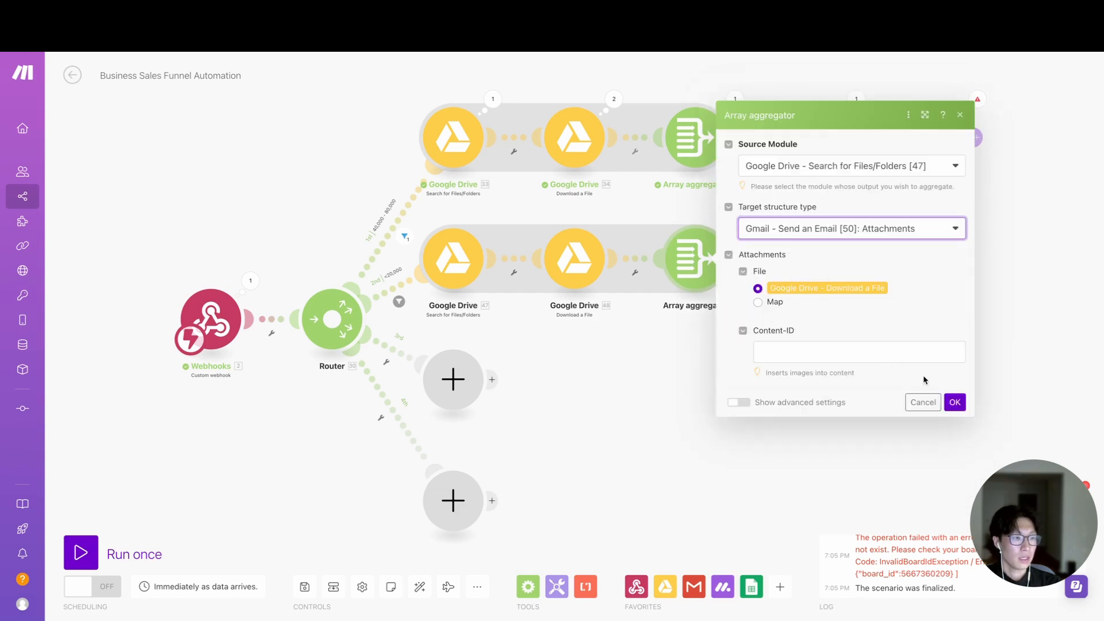
left_click(955, 402)
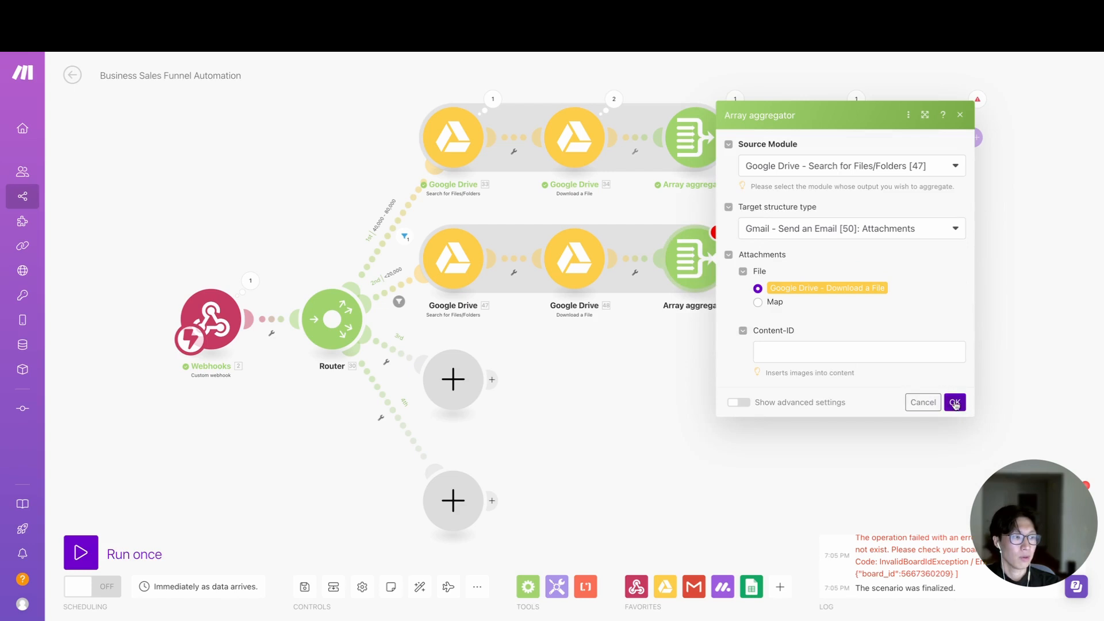
left_click(955, 403)
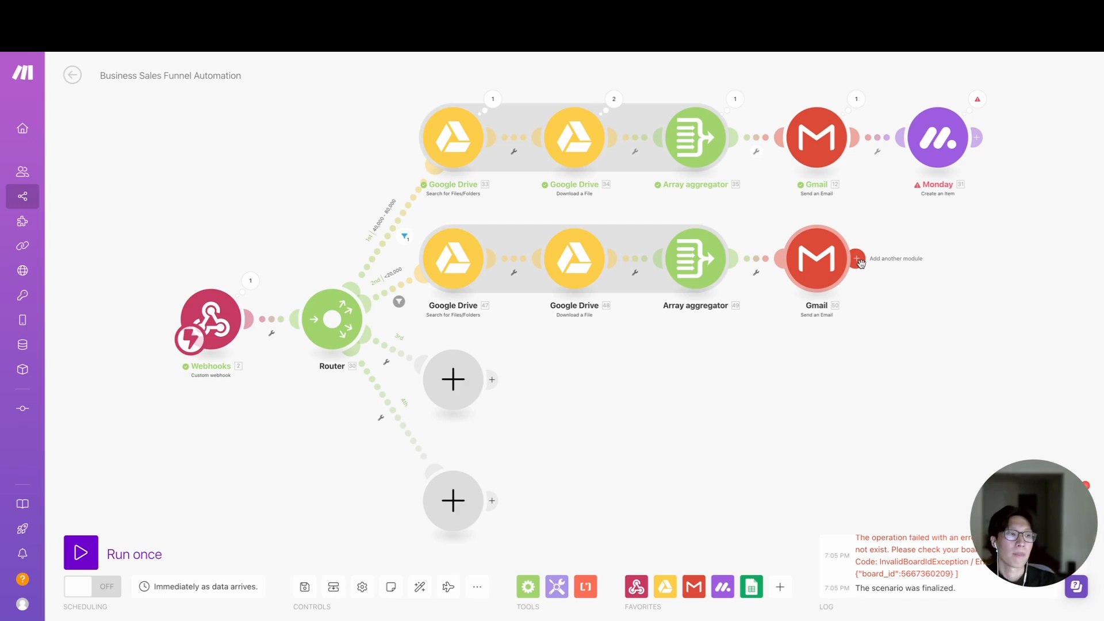
- Review the first route's Gmail module, examining its recipient, subject and HTML content
left_click(816, 138)
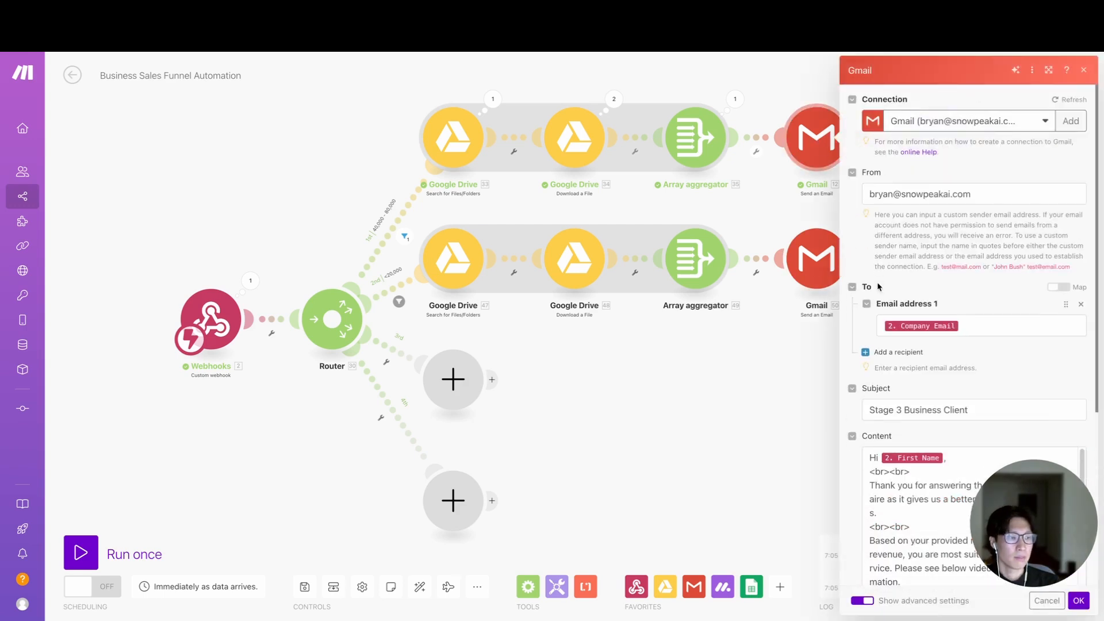
scroll(877, 283, "down", 3)
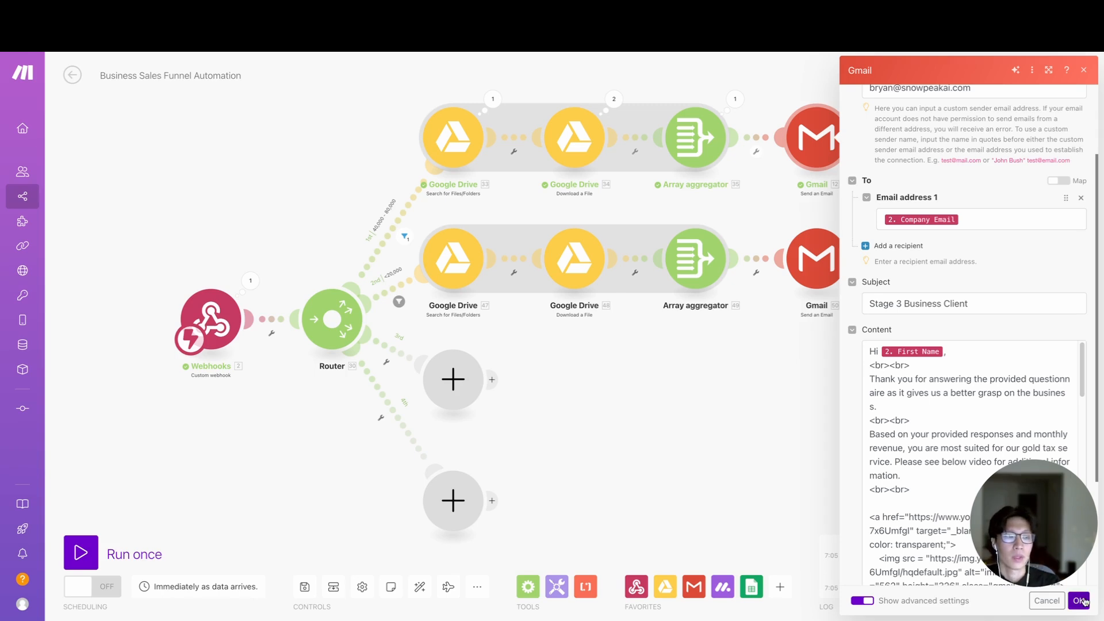
mouse_move(1057, 573)
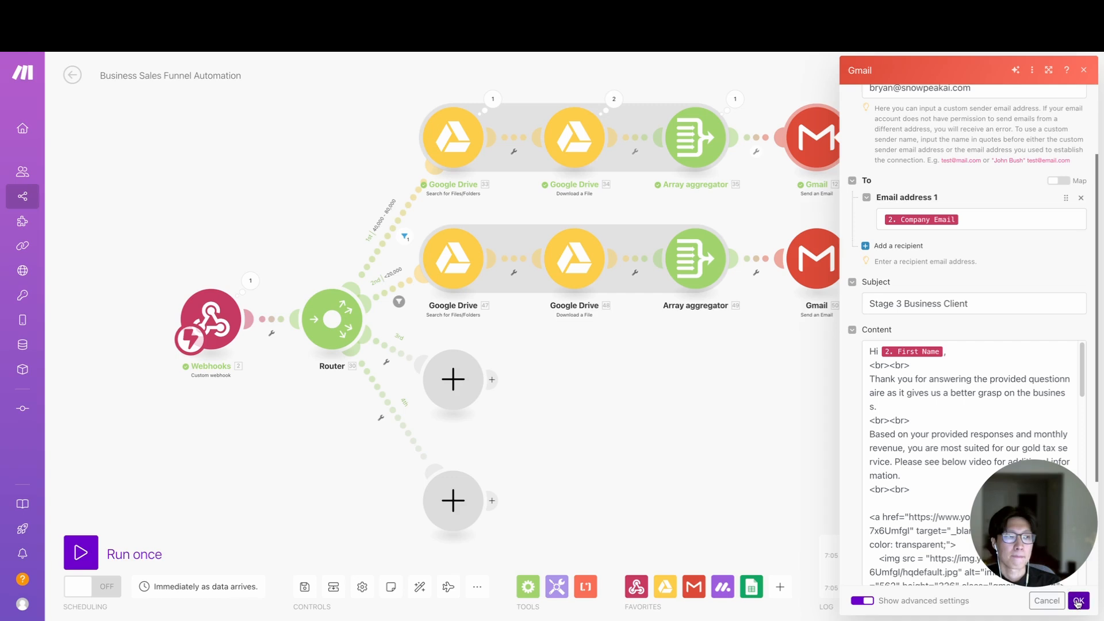
left_click(1078, 601)
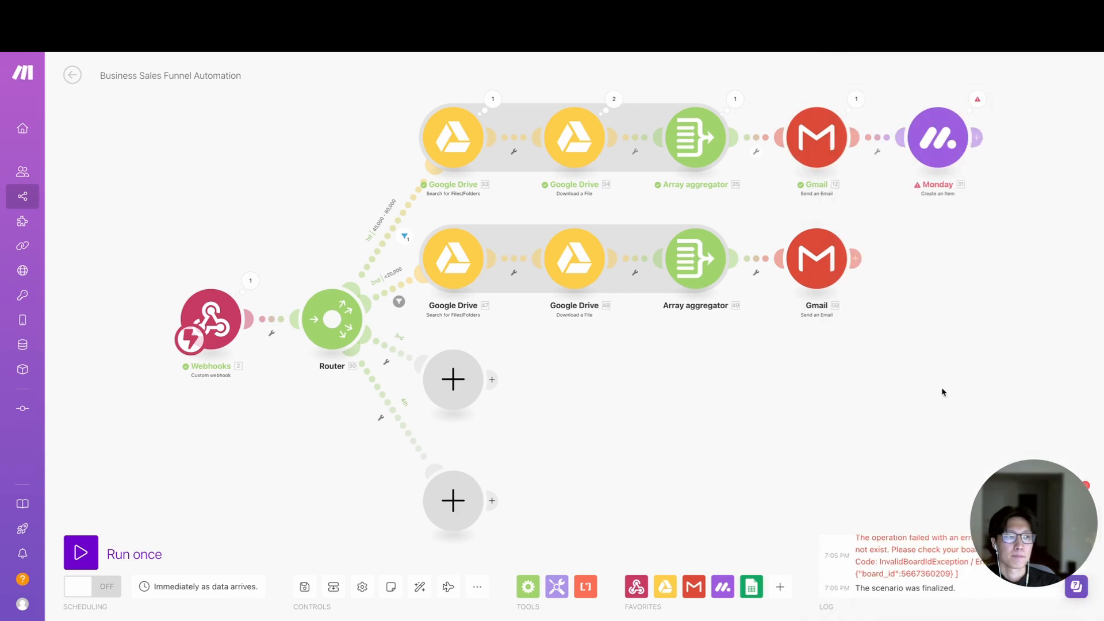
- Review the first route's Monday module, examining its item name, board, group and mapped column values
left_click(925, 151)
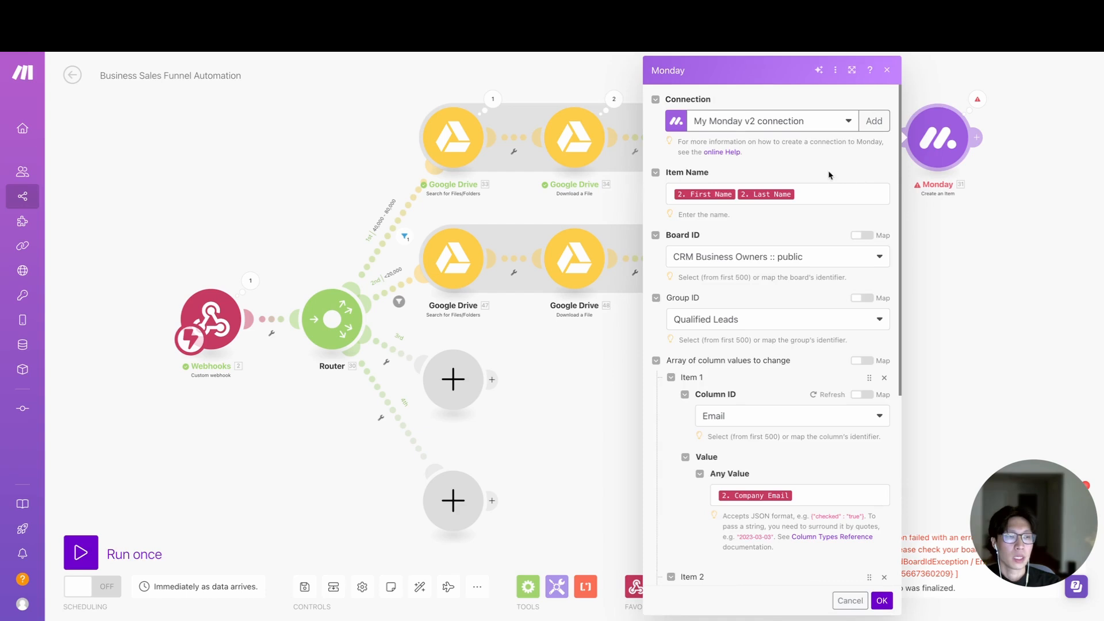
scroll(829, 174, "down", 1)
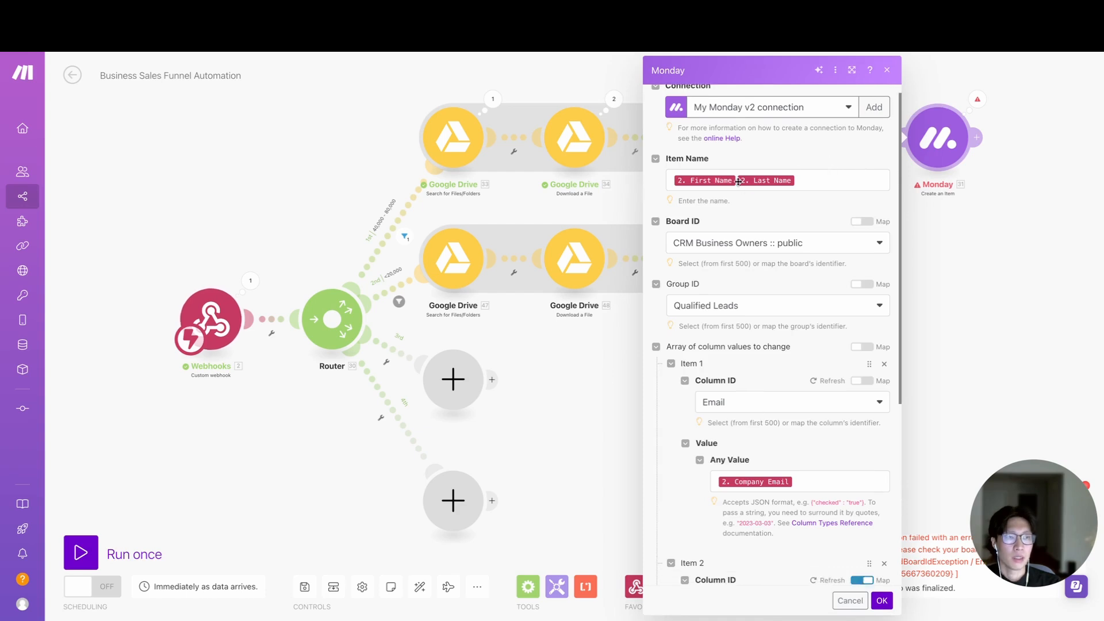
left_click(806, 181)
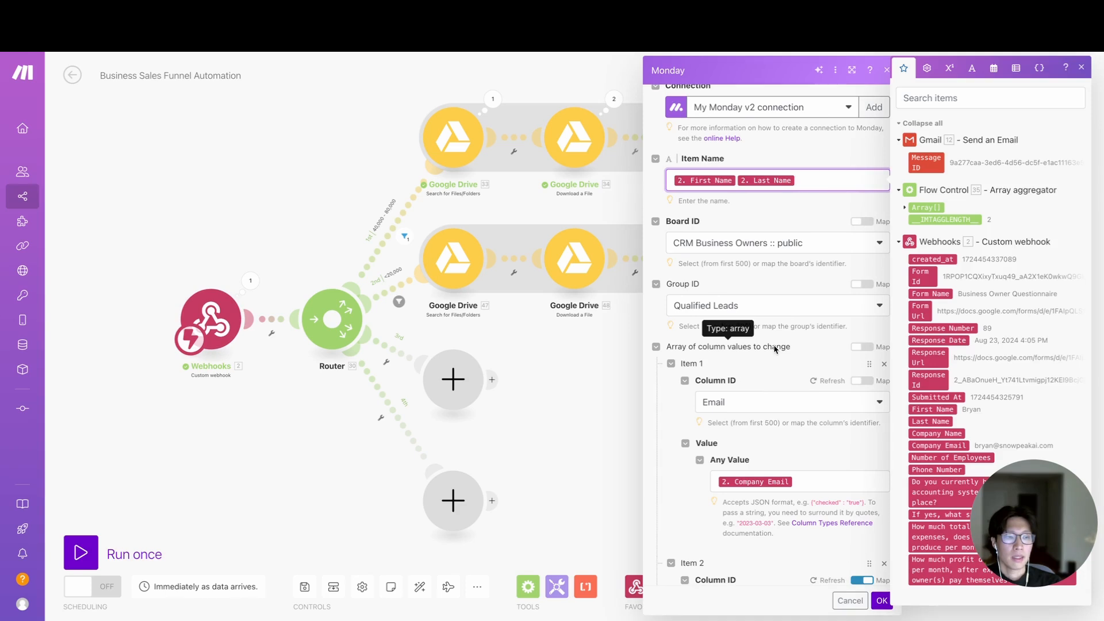
scroll(744, 378, "down", 2)
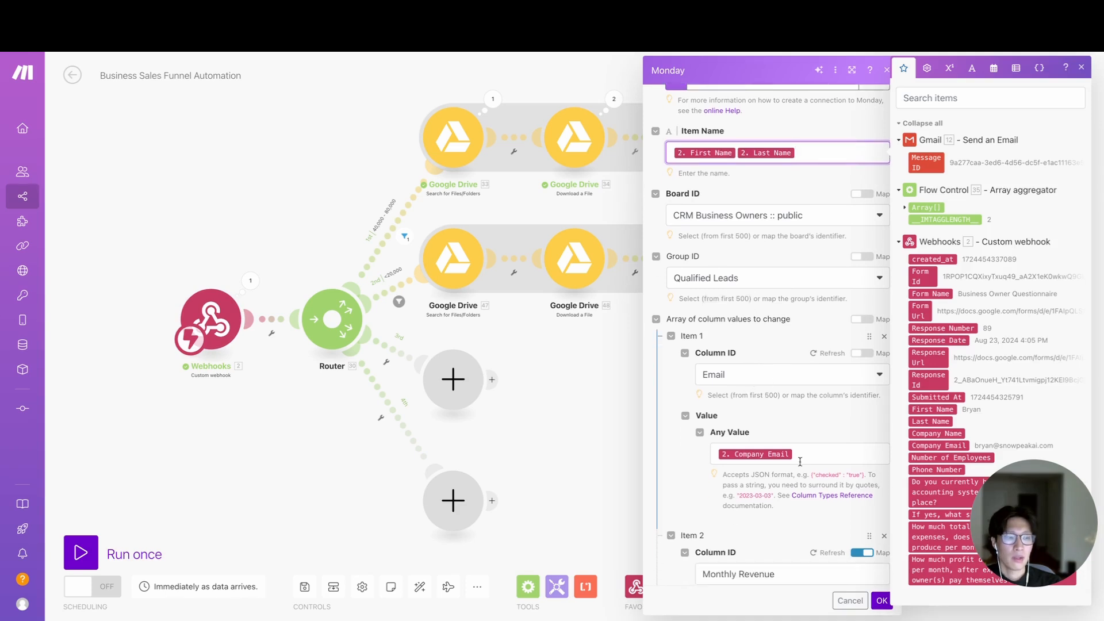
scroll(804, 458, "down", 5)
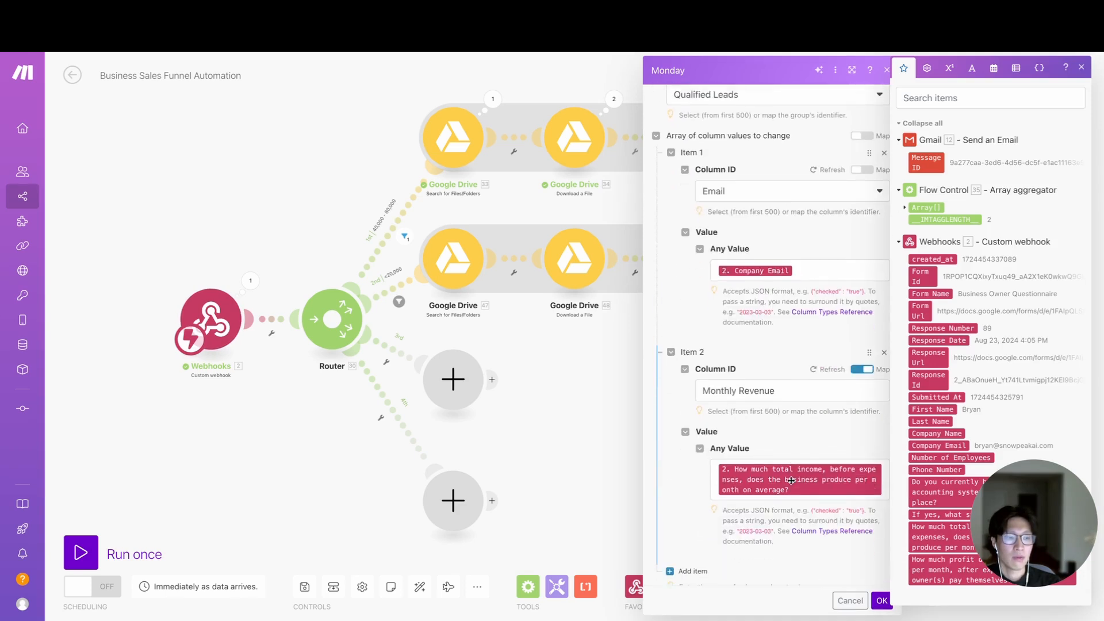
- Add a blank third item to the Monday module's array of column values and close the module's settings
left_click(687, 503)
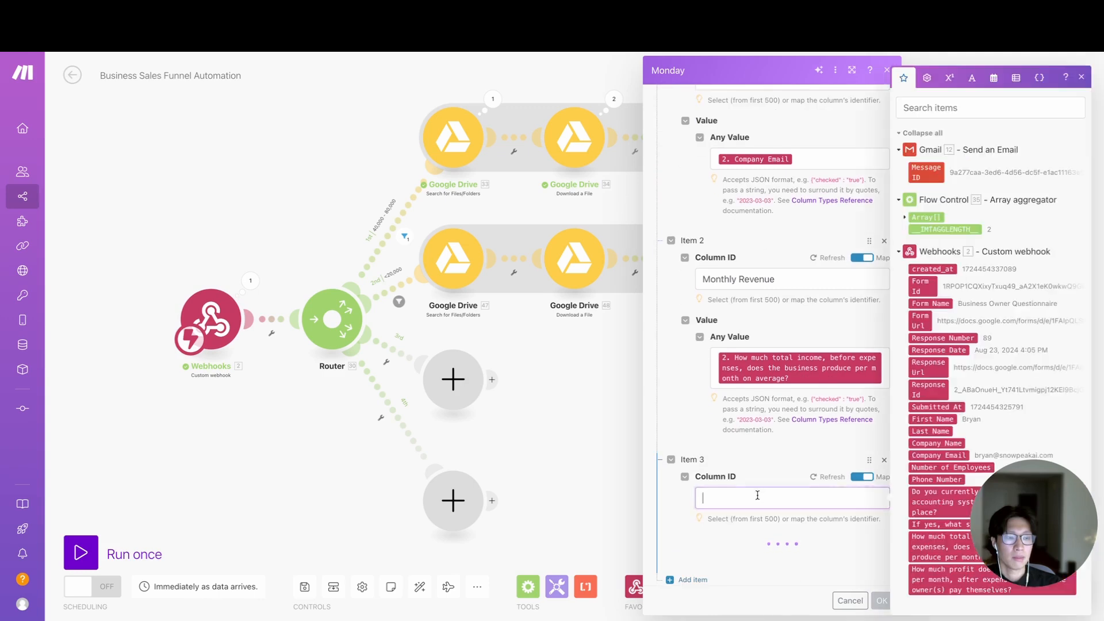
left_click(716, 451)
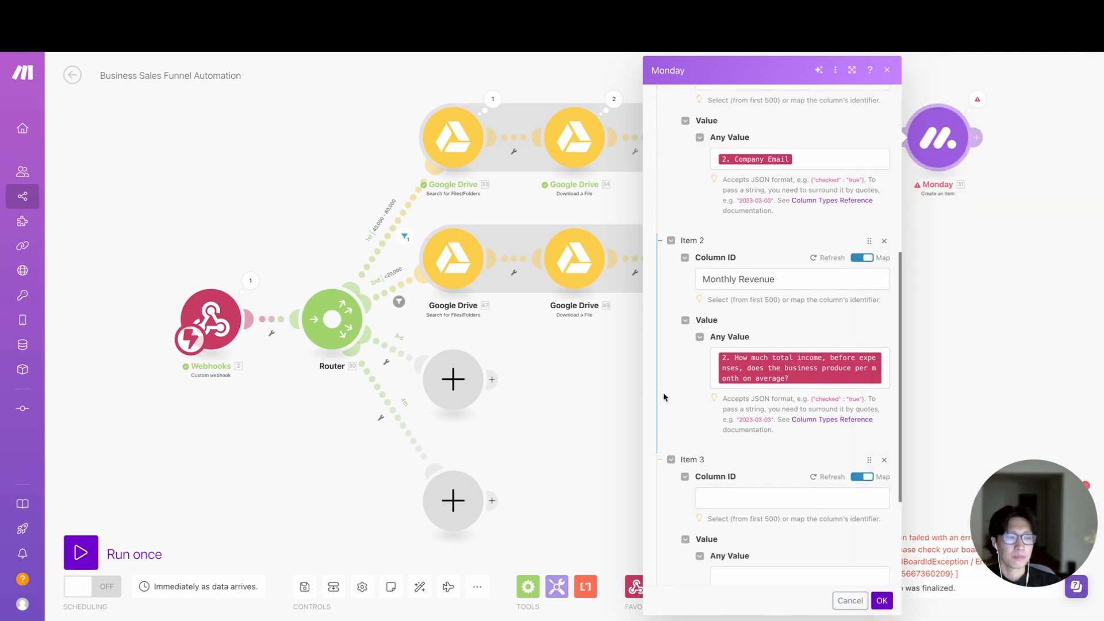
left_click(930, 362)
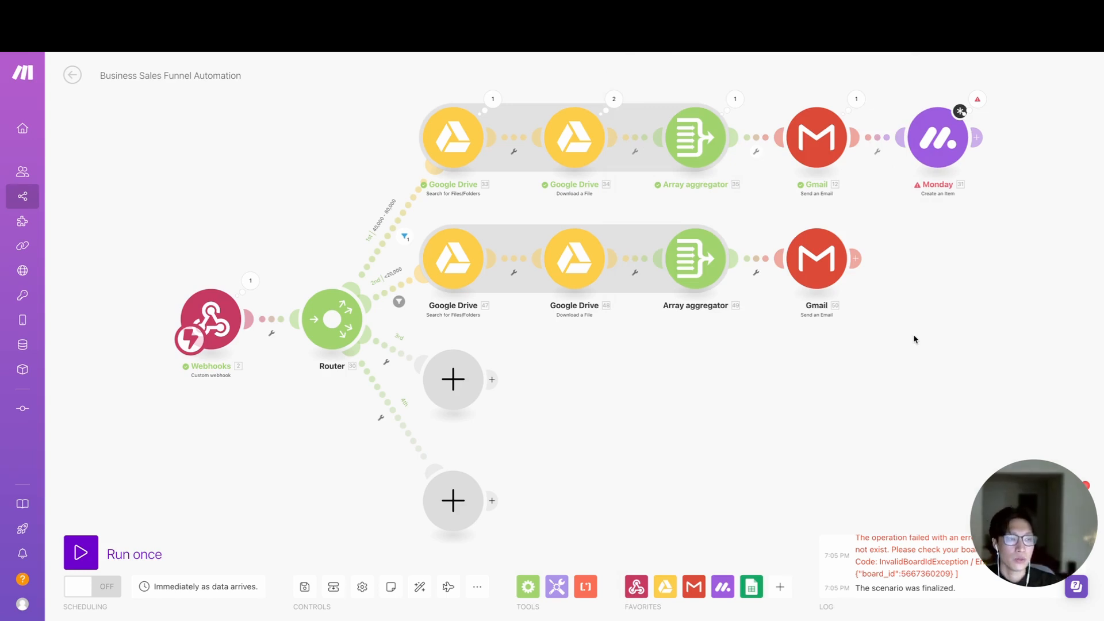
- Add a Google Sheets Add a Row module after the second route's Gmail module, leaving its spreadsheet unselected
left_click(855, 259)
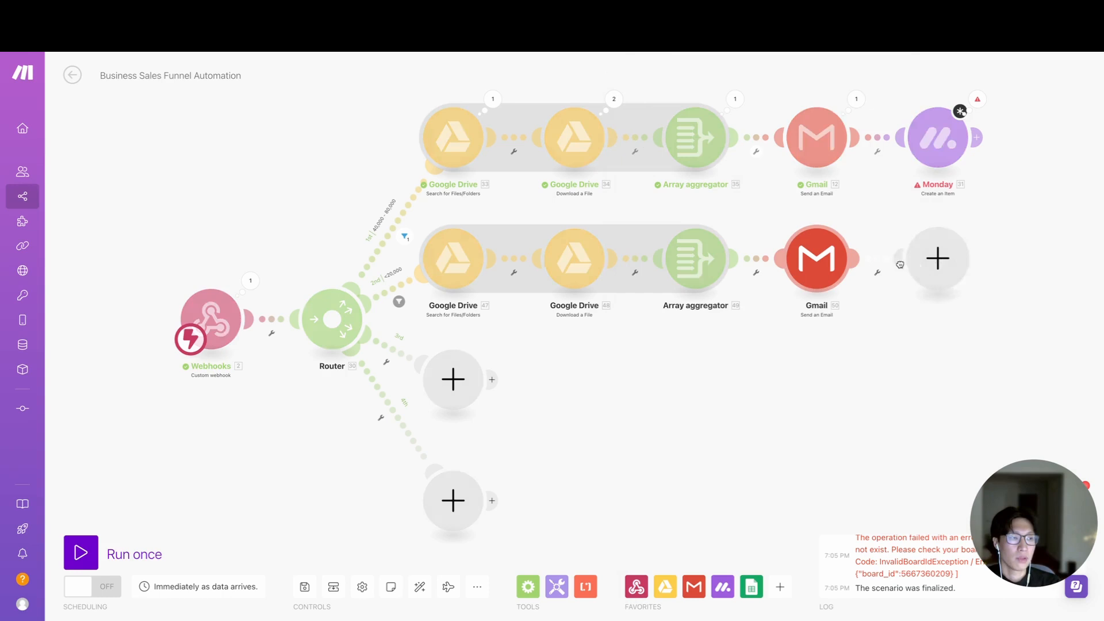
left_click(937, 265)
left_click(709, 293)
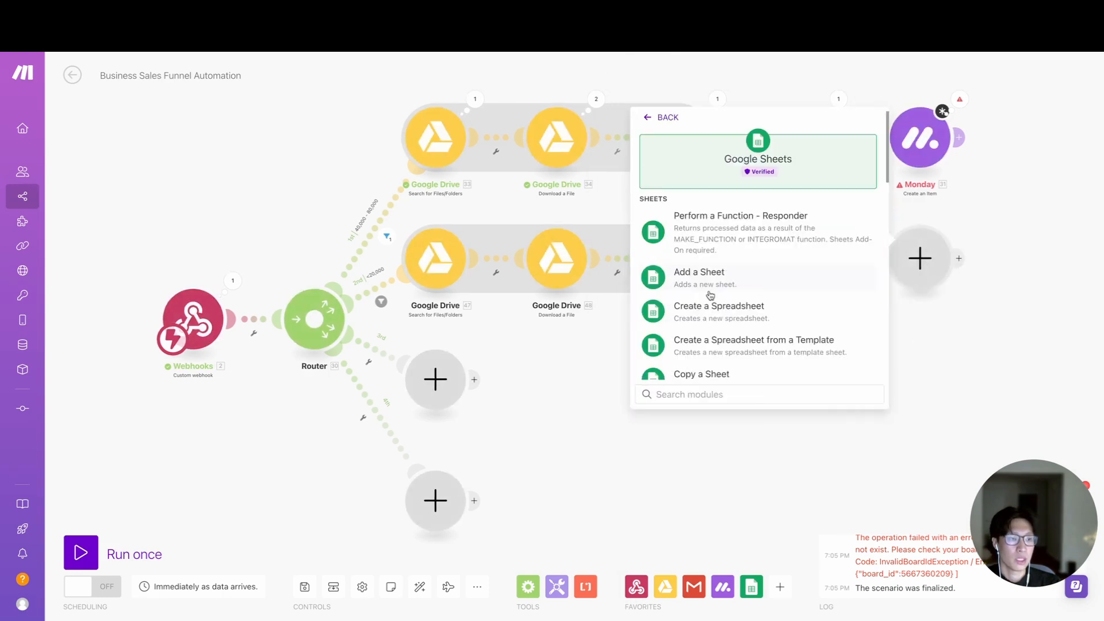
type("addrow")
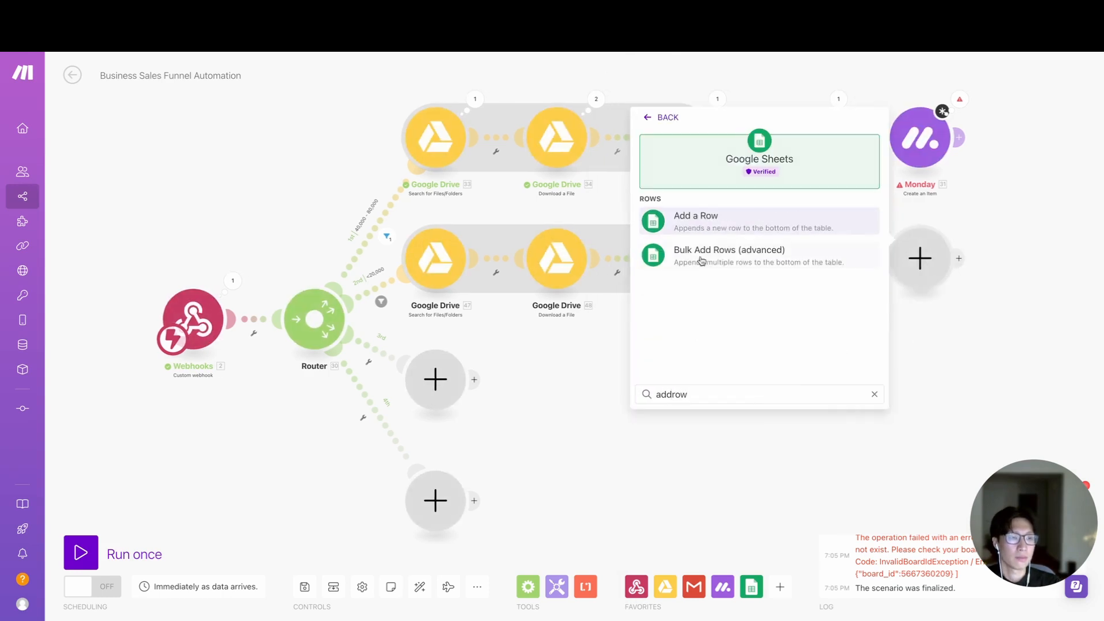
left_click(707, 219)
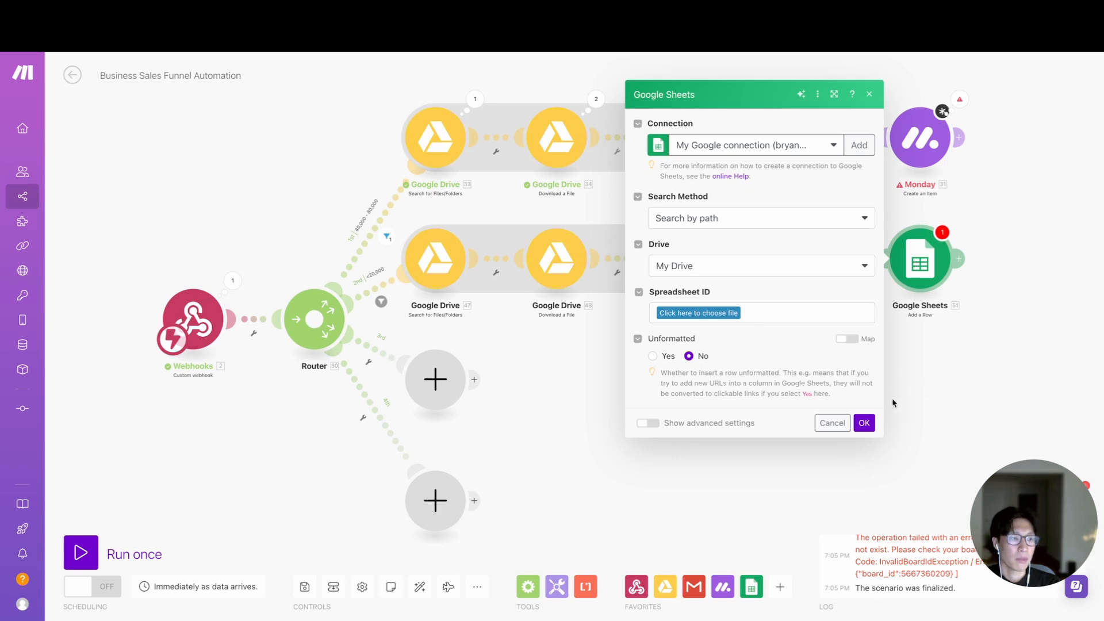
left_click(864, 423)
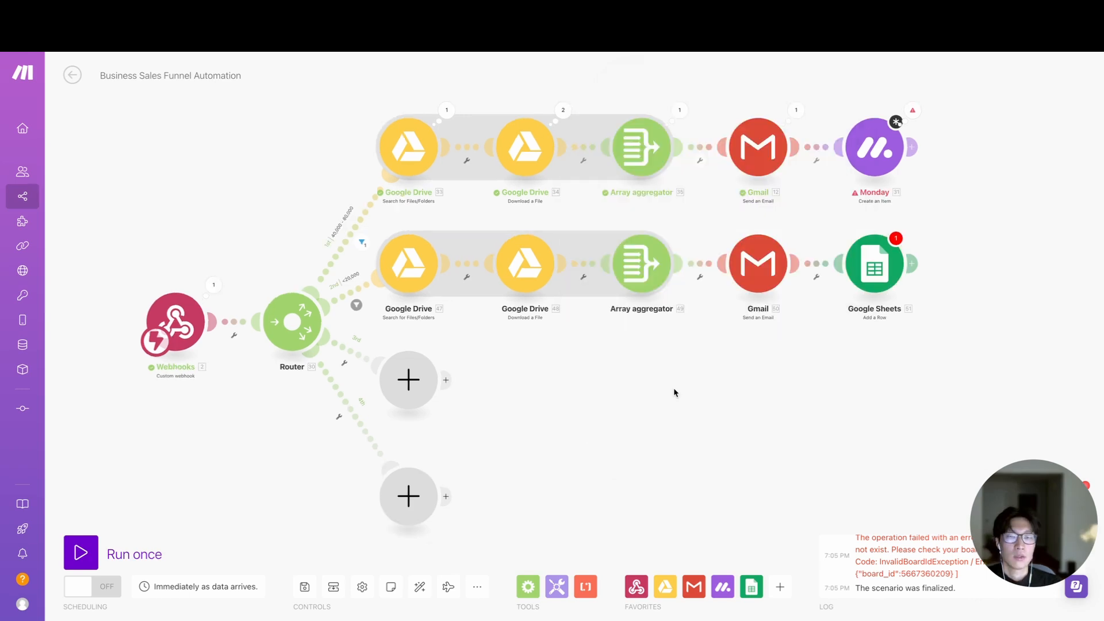